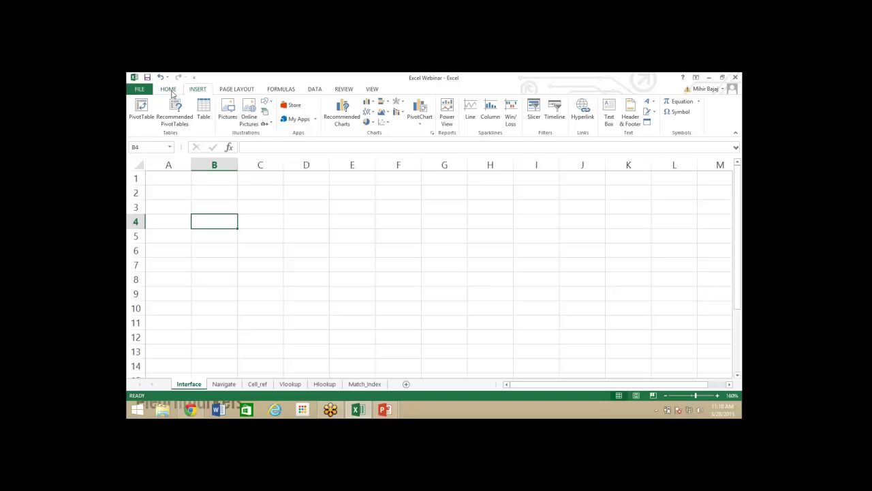
- Collapse the ribbon so only its tab names show, and restore it with the Home commands displayed
{"action": "left_click", "coordinate": [169, 89]}
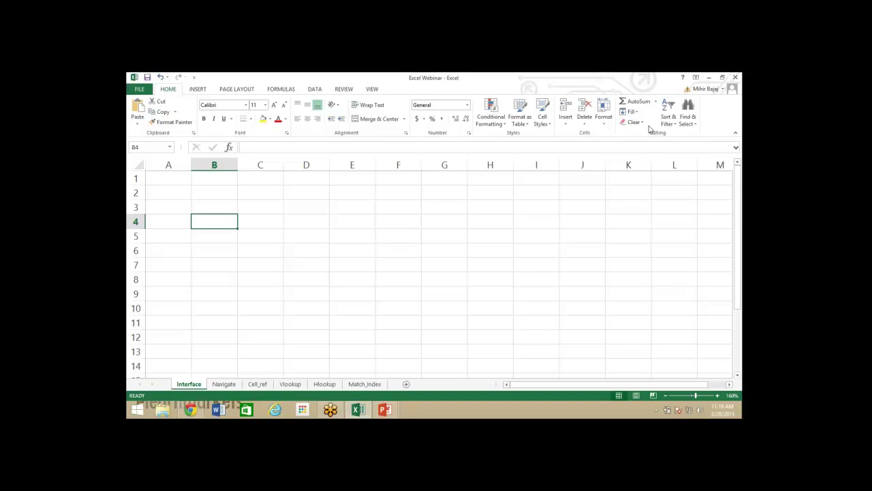
{"action": "left_click", "coordinate": [696, 79]}
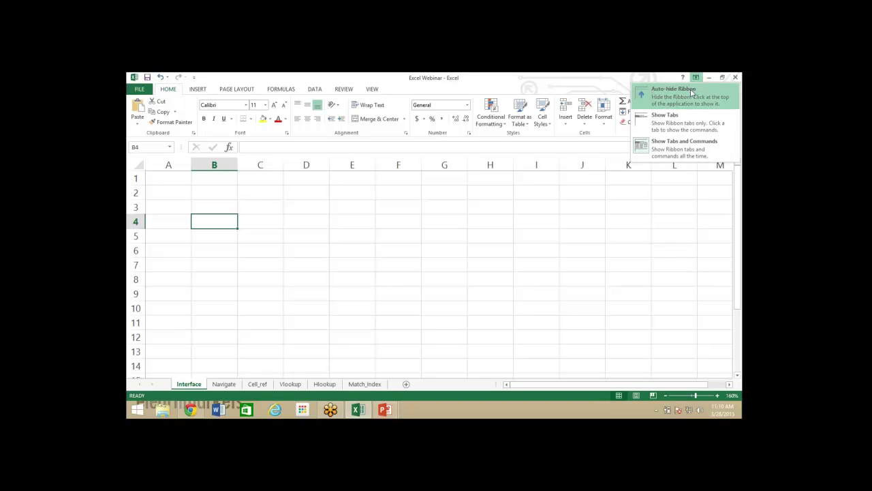
{"action": "left_click", "coordinate": [691, 92]}
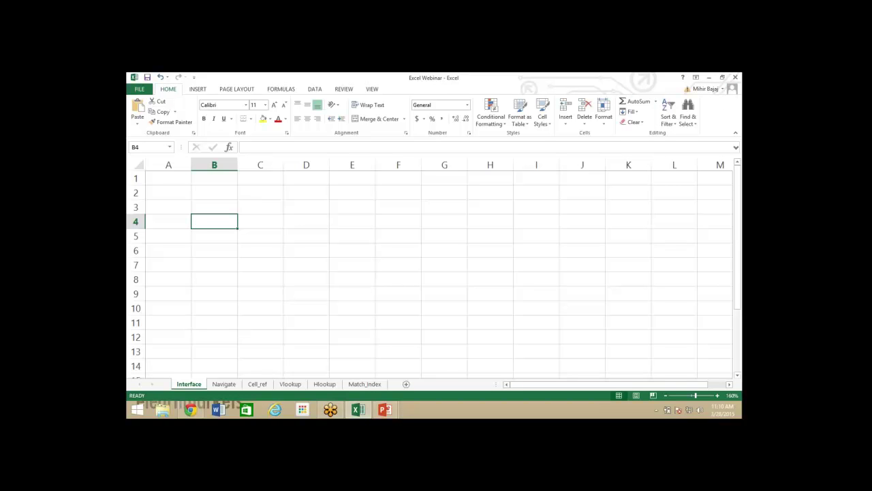
{"action": "key", "text": "ctrl+F1"}
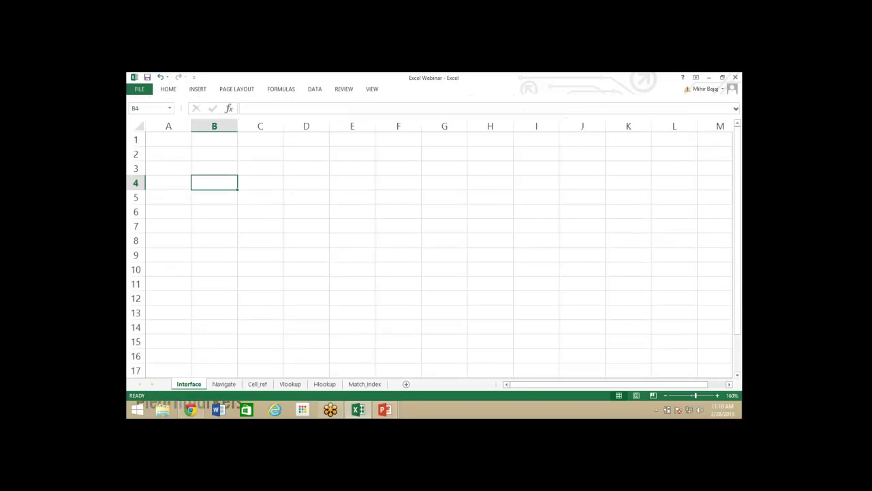
{"action": "key", "text": "ctrl+F1"}
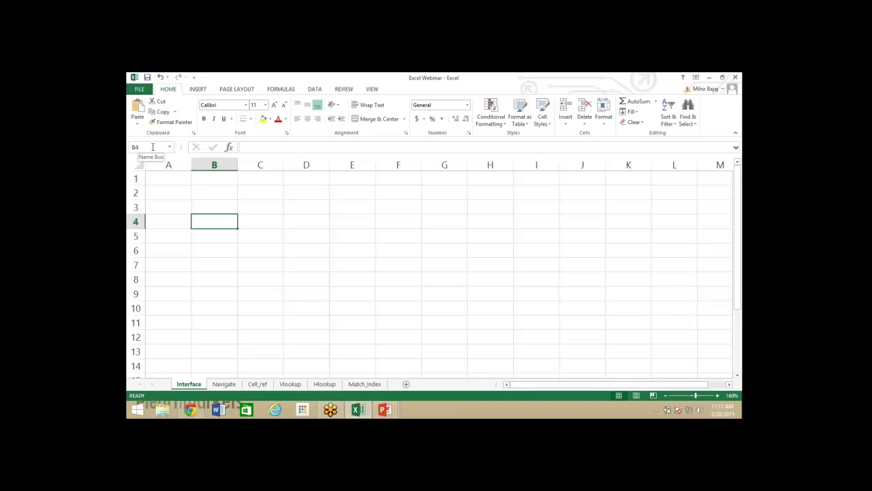
- Select cells D5, E4 and E5 one after another to check how the Name Box follows the active cell
{"action": "left_click", "coordinate": [315, 232]}
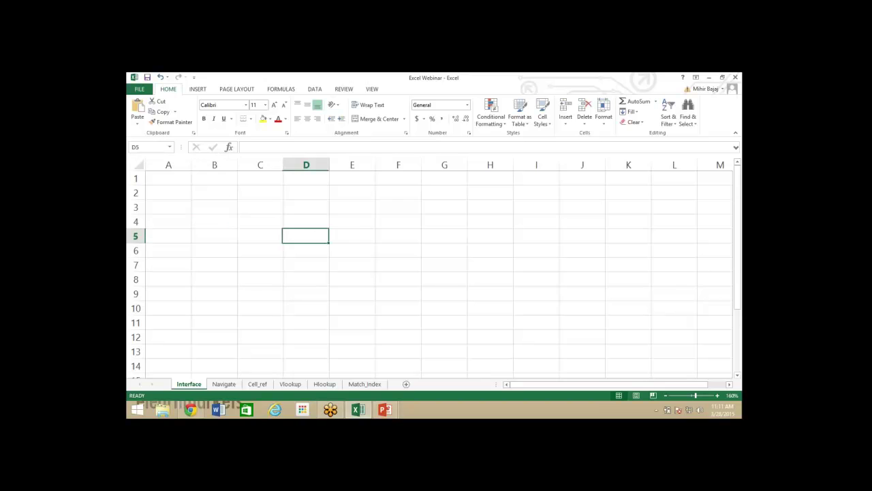
{"action": "left_click", "coordinate": [354, 222]}
{"action": "left_click", "coordinate": [371, 236]}
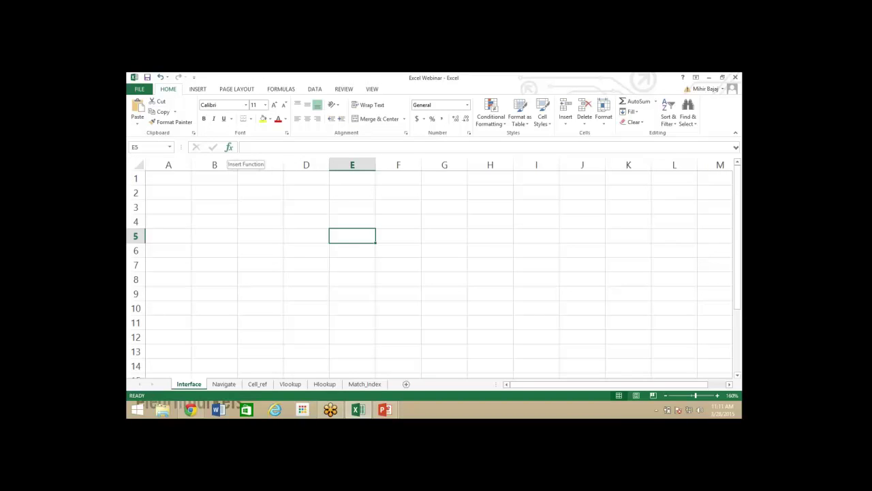
- Open Insert Function for cell E5 and browse the descriptions of the Most Recently Used functions, returning to SUM
{"action": "left_click", "coordinate": [229, 147]}
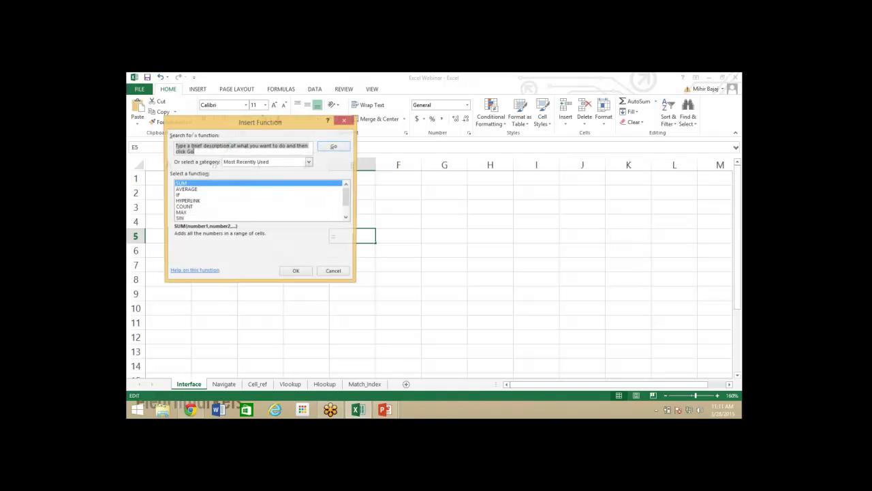
{"action": "left_click", "coordinate": [271, 190]}
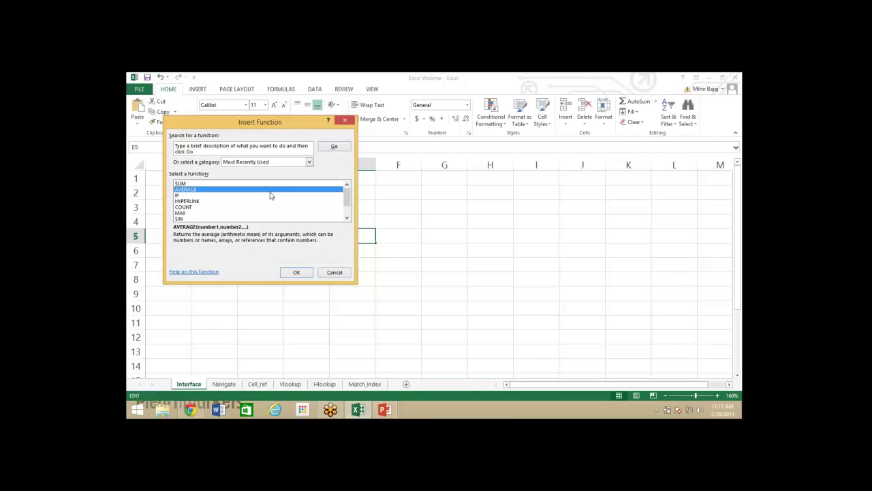
{"action": "left_click", "coordinate": [271, 196]}
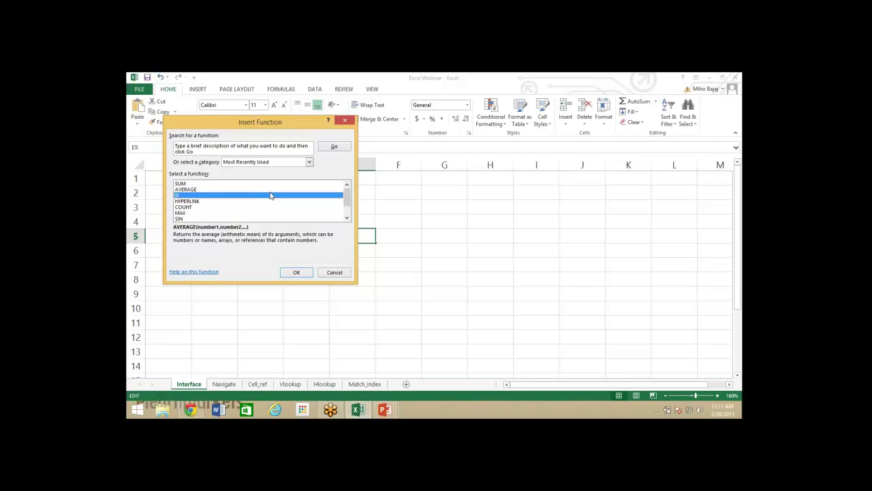
{"action": "key", "text": "Down"}
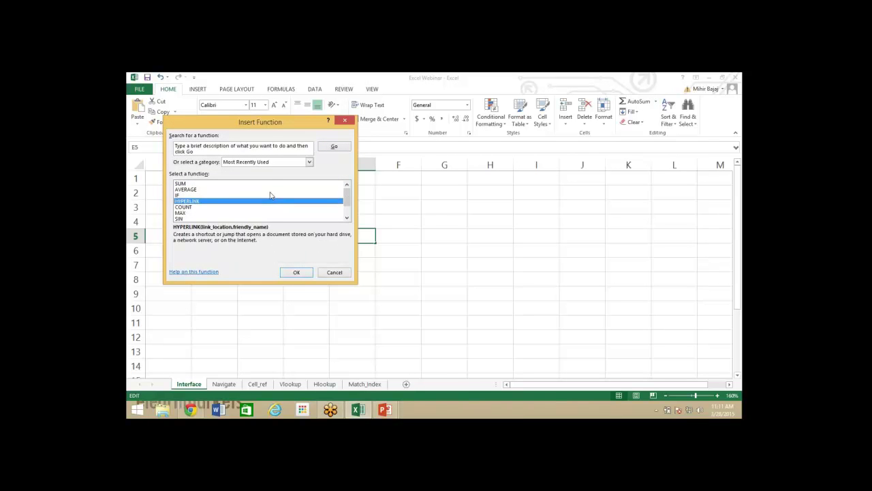
{"action": "key", "text": "Down"}
{"action": "key", "text": "Down"}
{"action": "key", "text": "Down"}
{"action": "key", "text": "Down"}
{"action": "key", "text": "Down"}
{"action": "key", "text": "Down"}
{"action": "key", "text": "Home"}
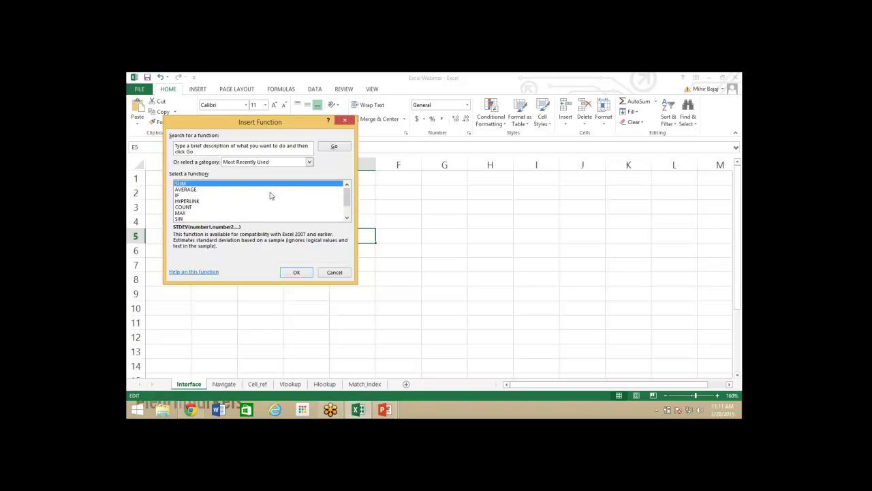
- View the function categories offered by Insert Function, dismiss the dialog, and briefly reopen and close it
{"action": "left_click", "coordinate": [308, 162]}
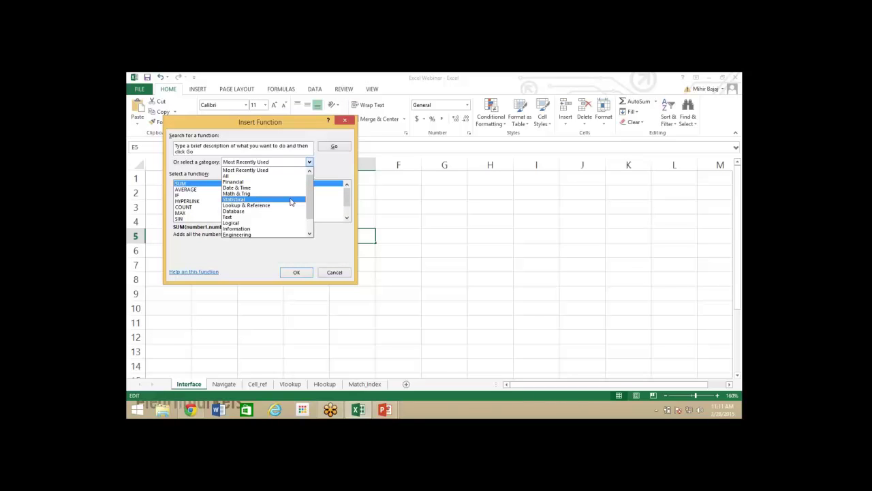
{"action": "left_click", "coordinate": [326, 274]}
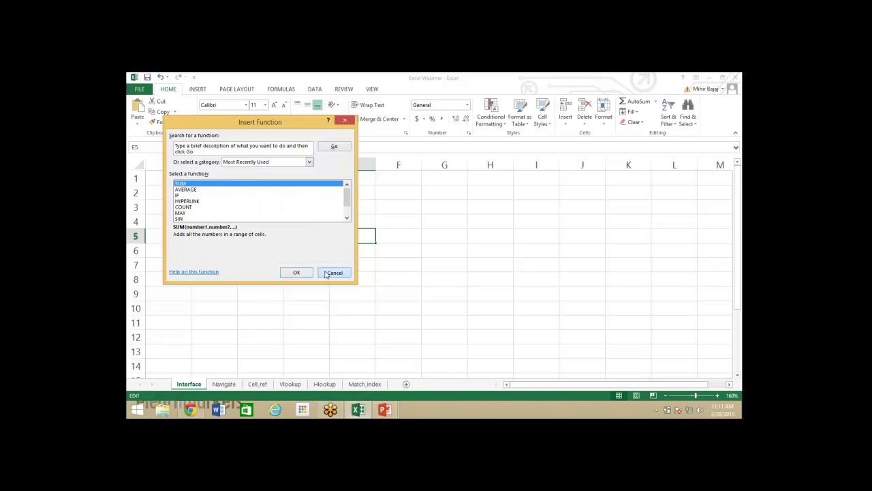
{"action": "key", "text": "alt"}
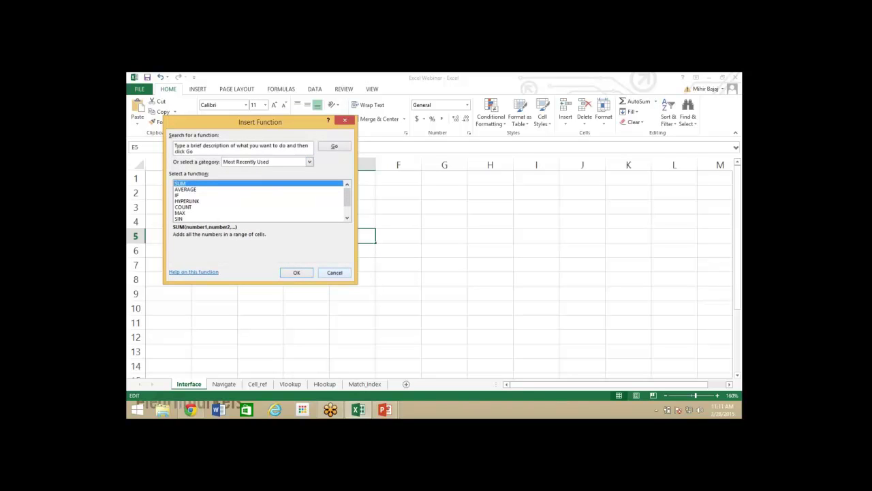
{"action": "key", "text": "Escape"}
{"action": "key", "text": "shift+F3"}
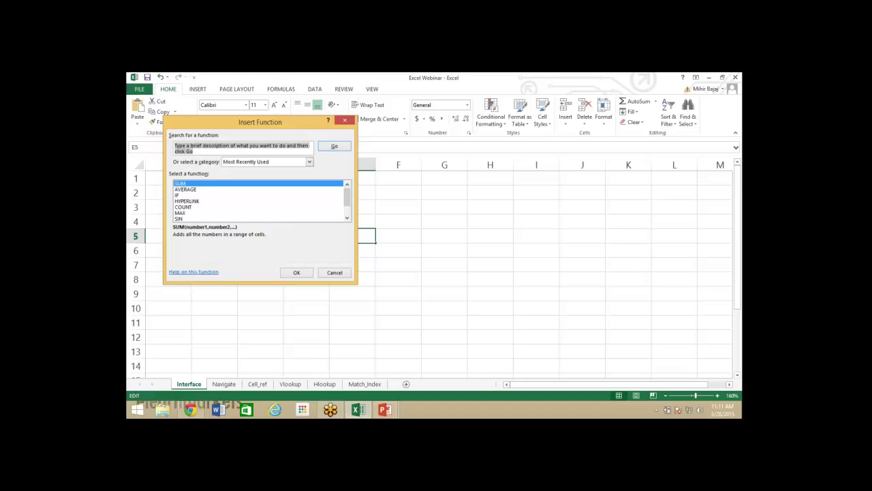
{"action": "key", "text": "Escape"}
- Select the entire Interface worksheet at once, and reduce the selection to cell B3
{"action": "left_click", "coordinate": [306, 222]}
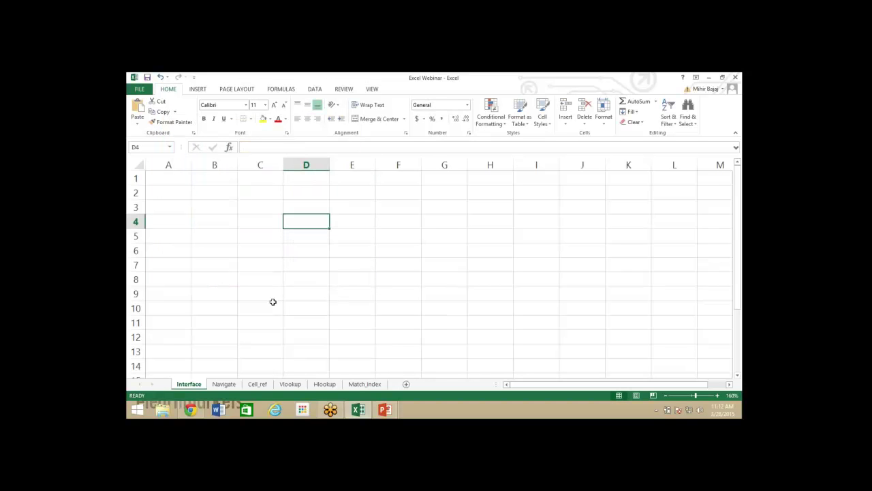
{"action": "left_click", "coordinate": [140, 166]}
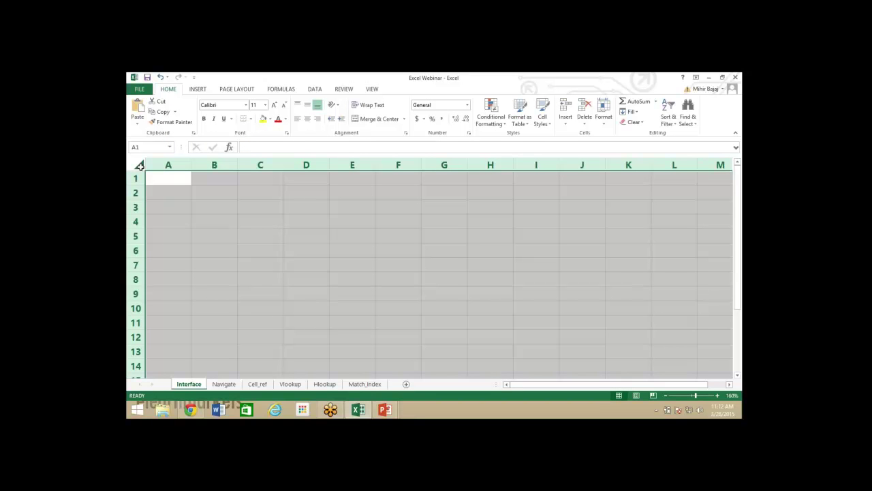
{"action": "left_click", "coordinate": [223, 210]}
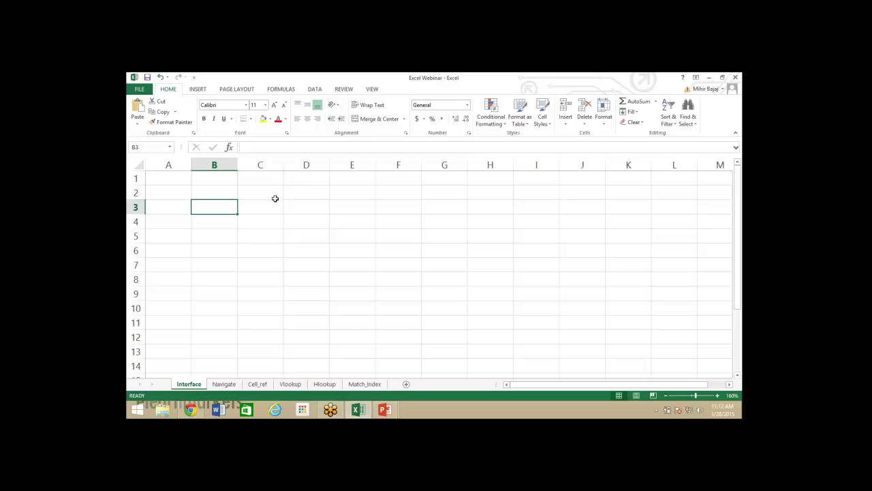
- Go to B1, jump to the last row of column B on the Interface sheet, and return to the first row
{"action": "key", "text": "Up"}
{"action": "key", "text": "Up"}
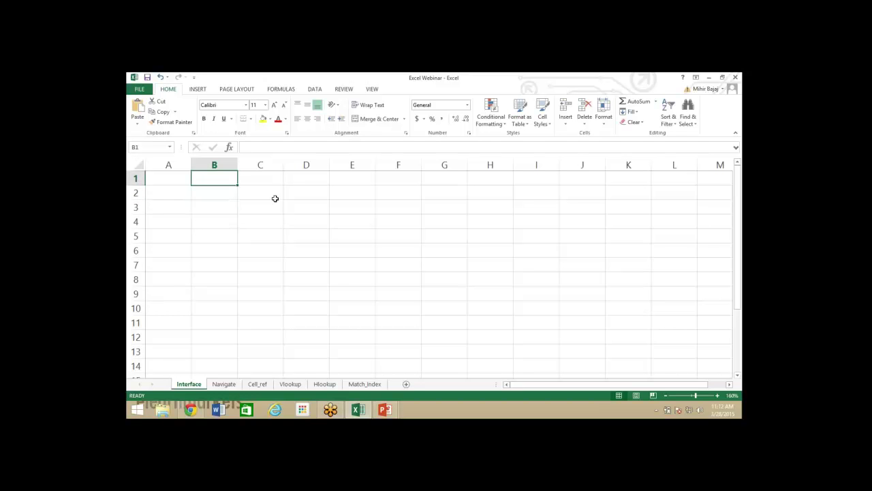
{"action": "key", "text": "ctrl+Down"}
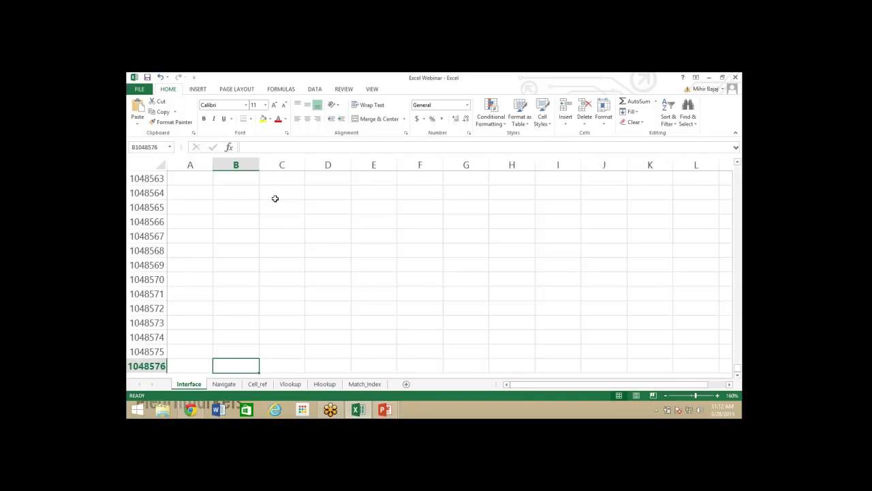
{"action": "key", "text": "ctrl+Up"}
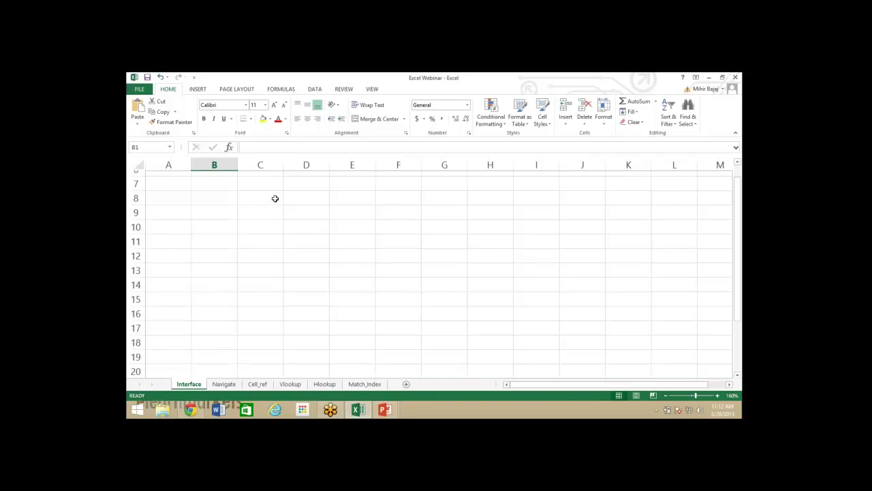
{"action": "scroll", "coordinate": [274, 198], "scroll_direction": "up", "scroll_amount": 2}
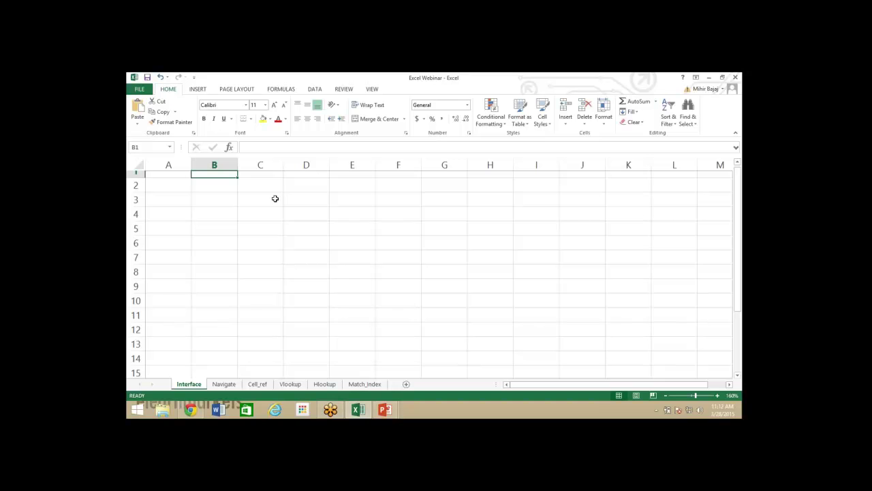
- Enter a COLUMN formula without arguments in XFD1, the last column of row 1, and return to cell A1
{"action": "key", "text": "ctrl+Right"}
{"action": "type", "text": "=colu"}
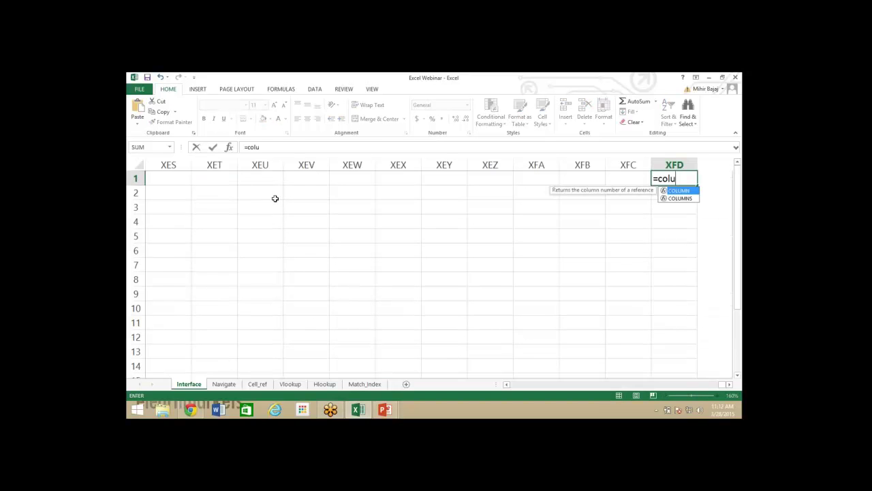
{"action": "key", "text": "Tab"}
{"action": "key", "text": "Return"}
{"action": "key", "text": "ctrl+Left"}
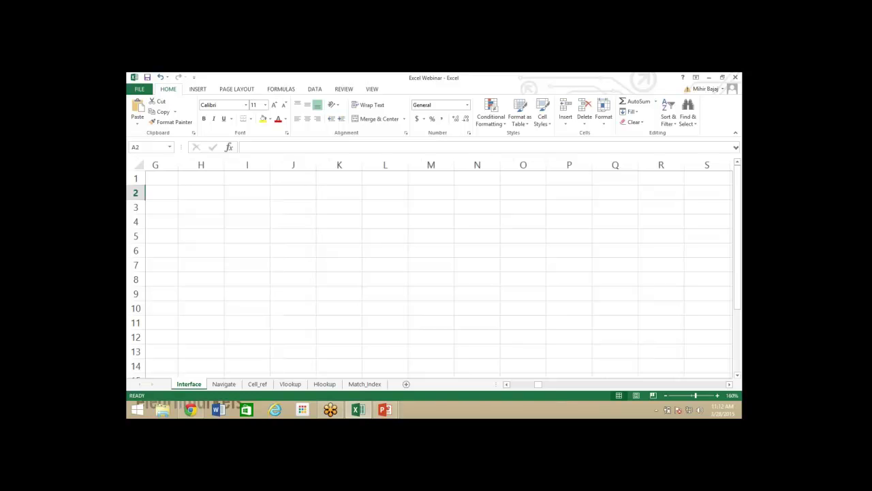
{"action": "key", "text": "ctrl+Home"}
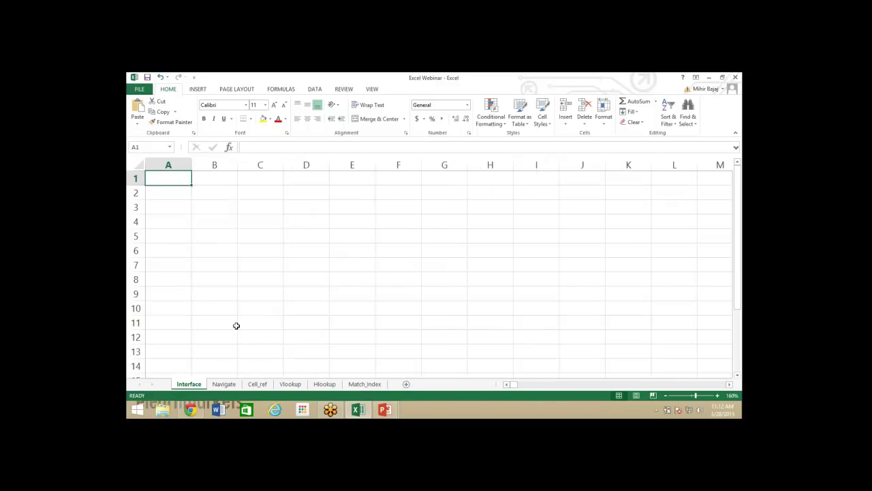
- Look through the Navigate, Cell_ref, Vlookup and Interface worksheets, ending on the Navigate sheet
{"action": "left_click", "coordinate": [223, 384]}
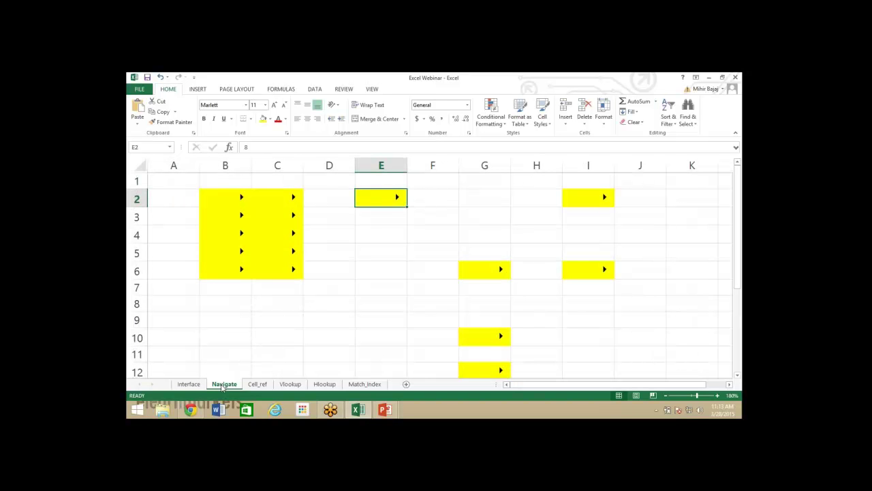
{"action": "left_click", "coordinate": [257, 384]}
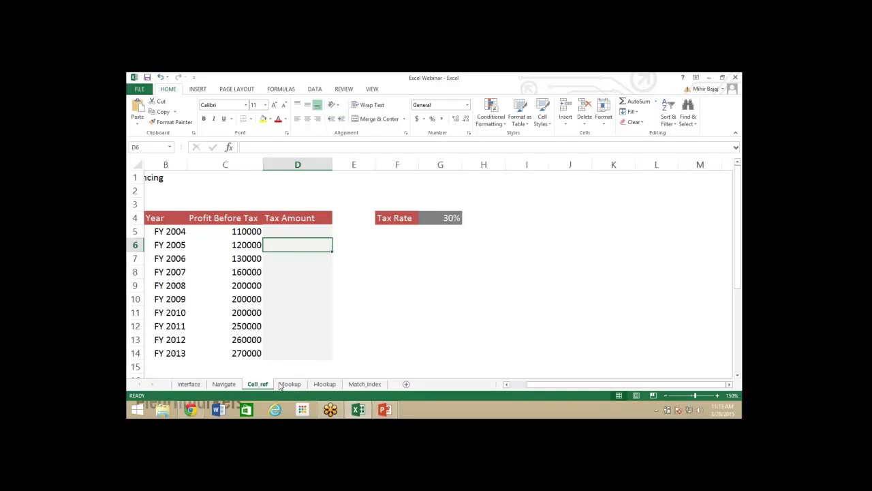
{"action": "left_click", "coordinate": [289, 384]}
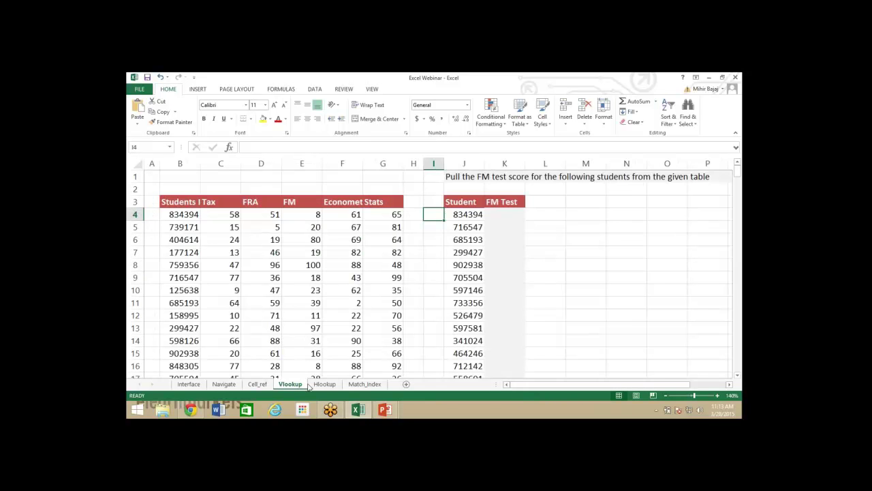
{"action": "left_click", "coordinate": [189, 384]}
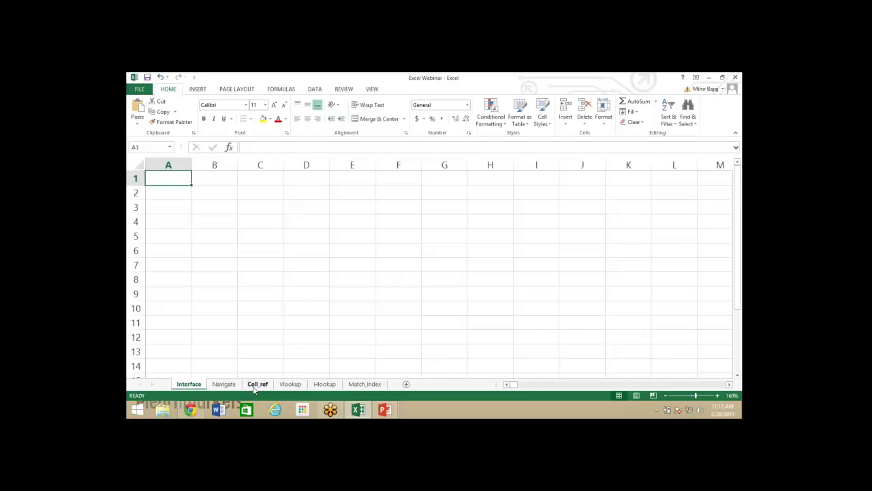
{"action": "left_click", "coordinate": [257, 384]}
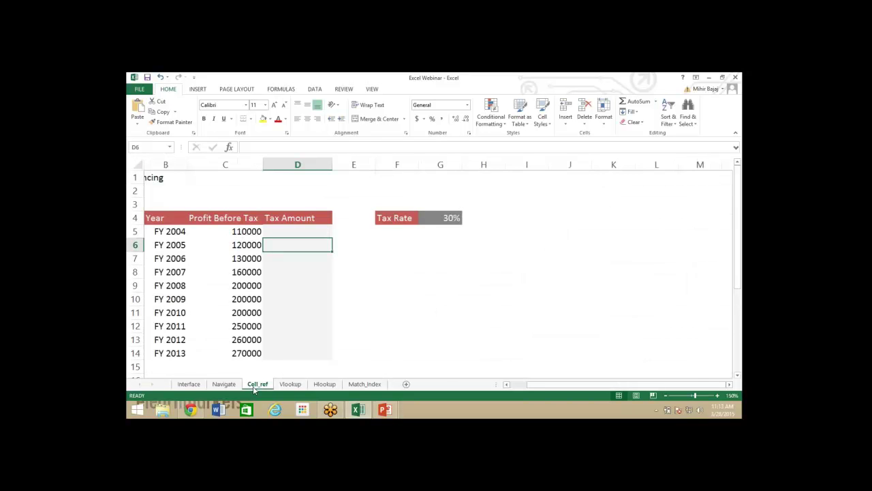
{"action": "left_click", "coordinate": [189, 384]}
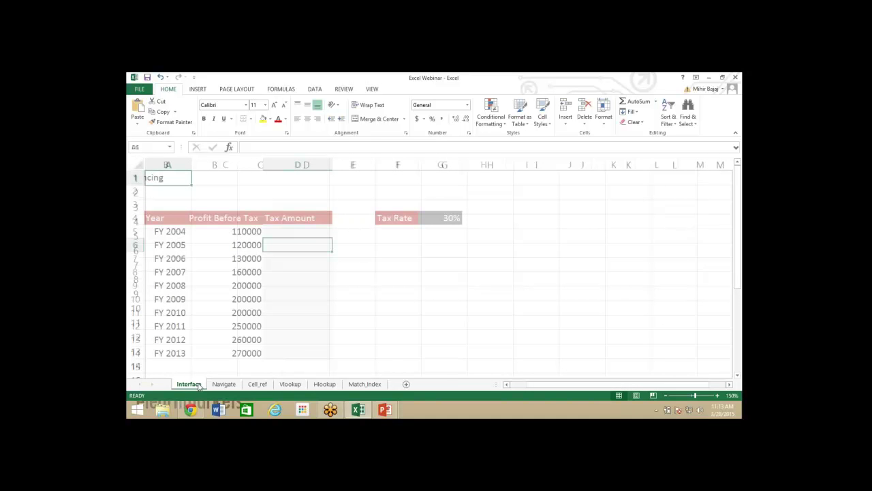
{"action": "left_click", "coordinate": [224, 384]}
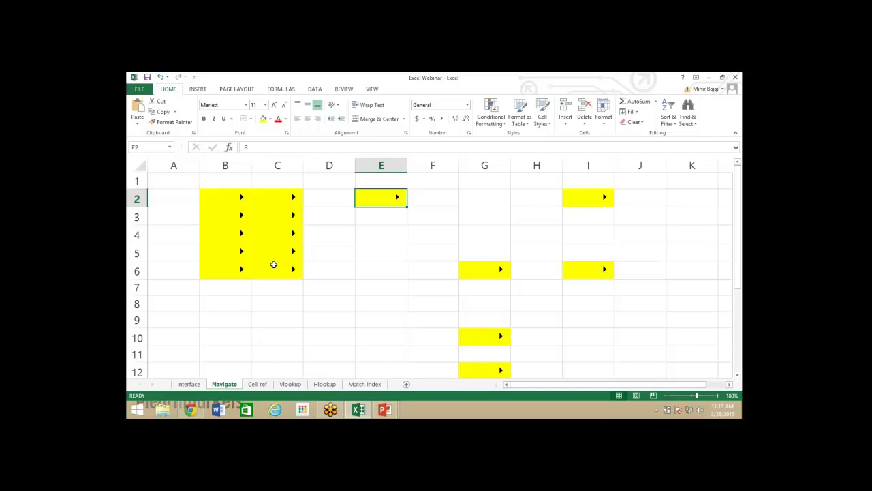
- Return to the Interface sheet, jump to the last row of column A, and go back to A1
{"action": "key", "text": "ctrl+Page_Up"}
{"action": "key", "text": "ctrl+Down"}
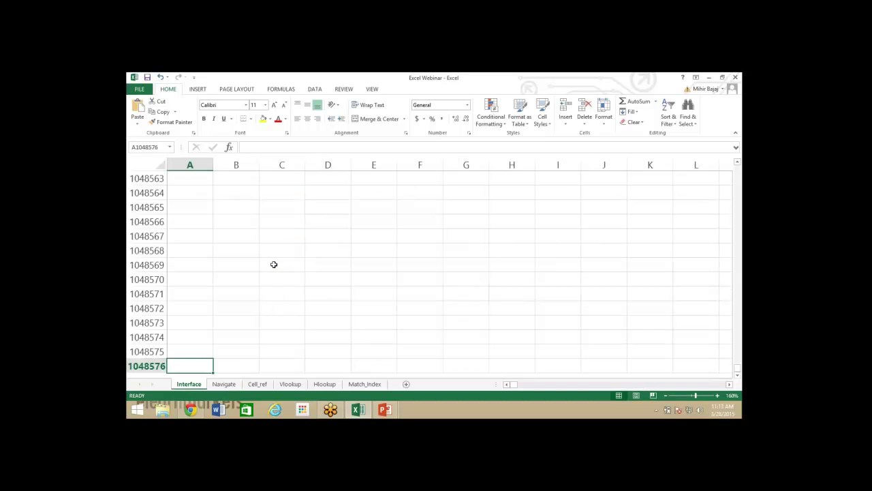
{"action": "key", "text": "ctrl+Up"}
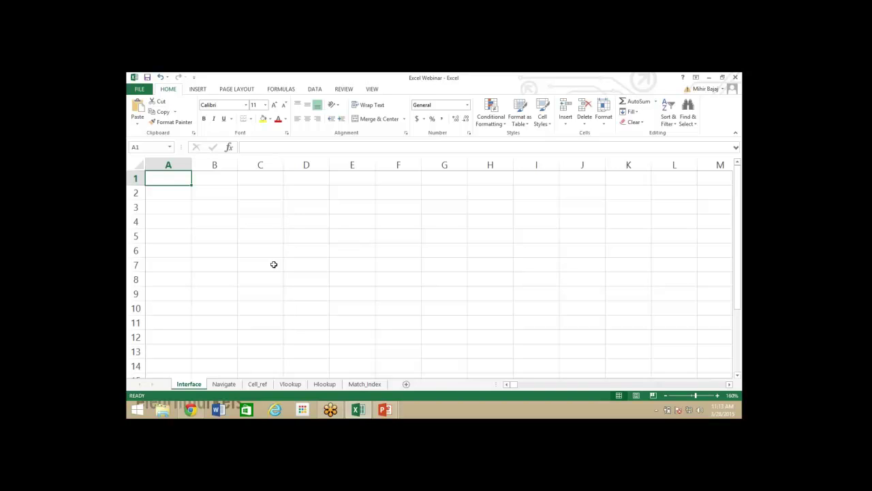
- Look through the worksheets that follow Interface, including Navigate and Cell_ref
{"action": "key", "text": "ctrl+Page_Down"}
{"action": "key", "text": "ctrl+Page_Down"}
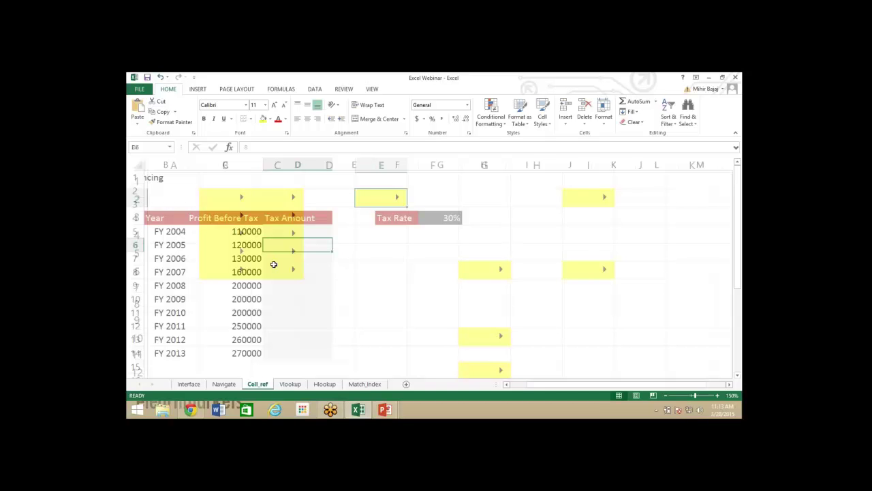
{"action": "key", "text": "ctrl+Page_Down"}
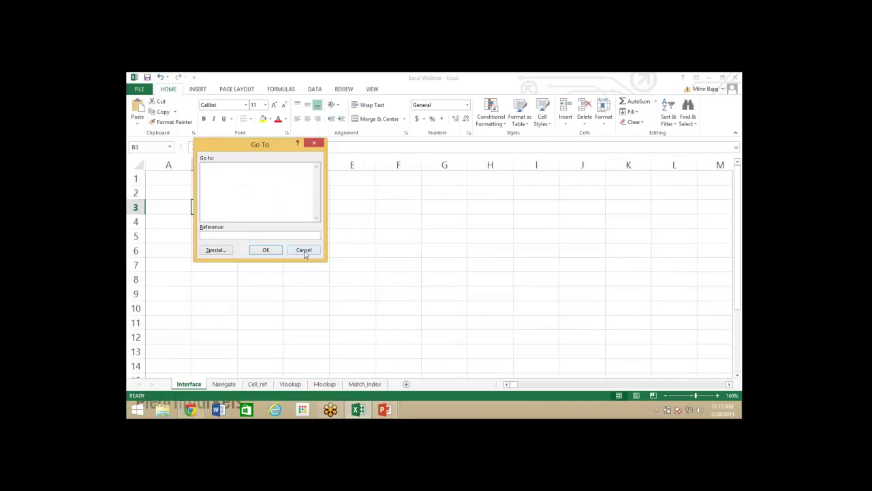
- Dismiss the Go To dialog without entering a reference and select cell D6 on the Interface sheet
{"action": "left_click", "coordinate": [304, 251]}
{"action": "left_click", "coordinate": [304, 251]}
{"action": "left_click", "coordinate": [305, 254]}
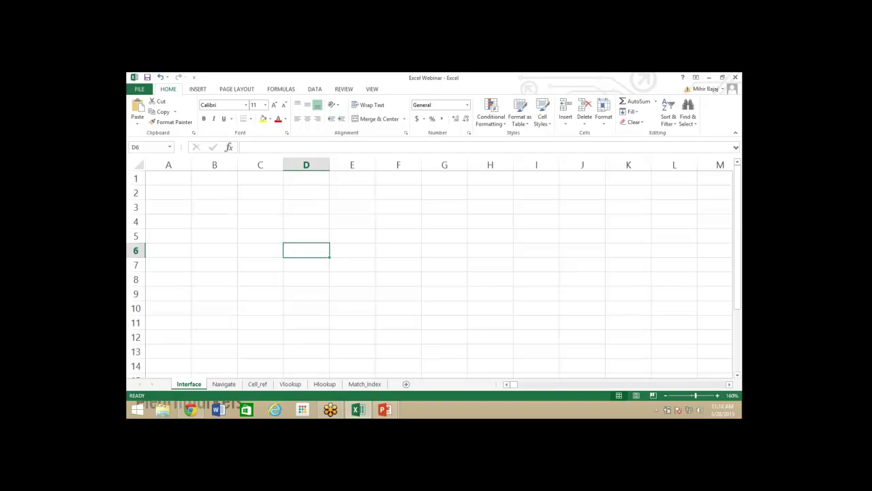
- Switch to the Navigate sheet and move cell by cell from B2 down to B9 and across to C9
{"action": "key", "text": "ctrl+Page_Down"}
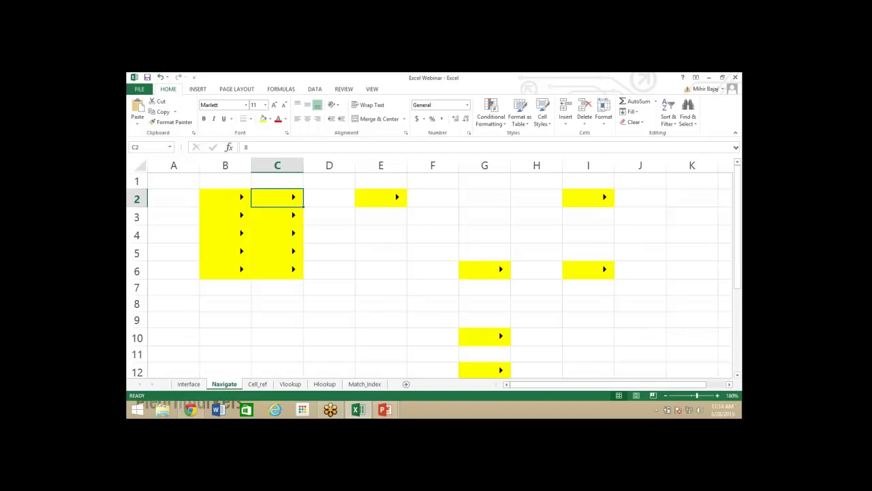
{"action": "key", "text": "Left"}
{"action": "key", "text": "Down"}
{"action": "key", "text": "Down"}
{"action": "key", "text": "Down"}
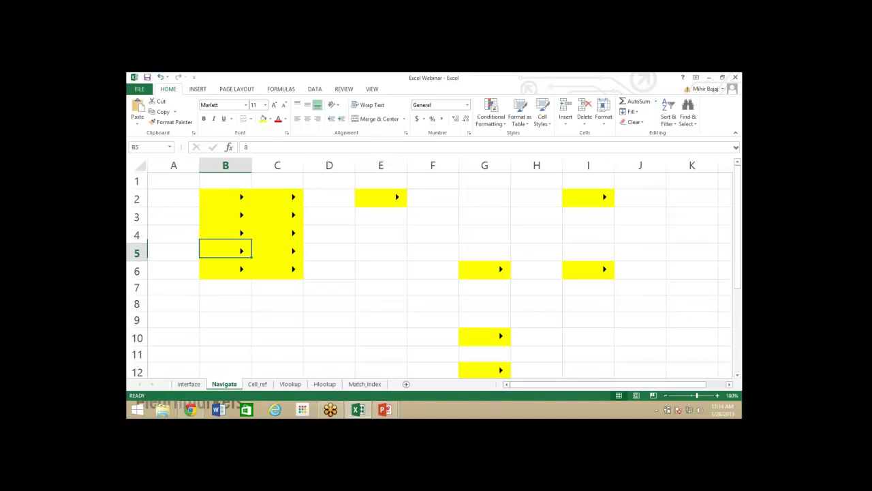
{"action": "key", "text": "Down"}
{"action": "key", "text": "Down"}
{"action": "key", "text": "Down"}
{"action": "key", "text": "Down"}
{"action": "key", "text": "Right"}
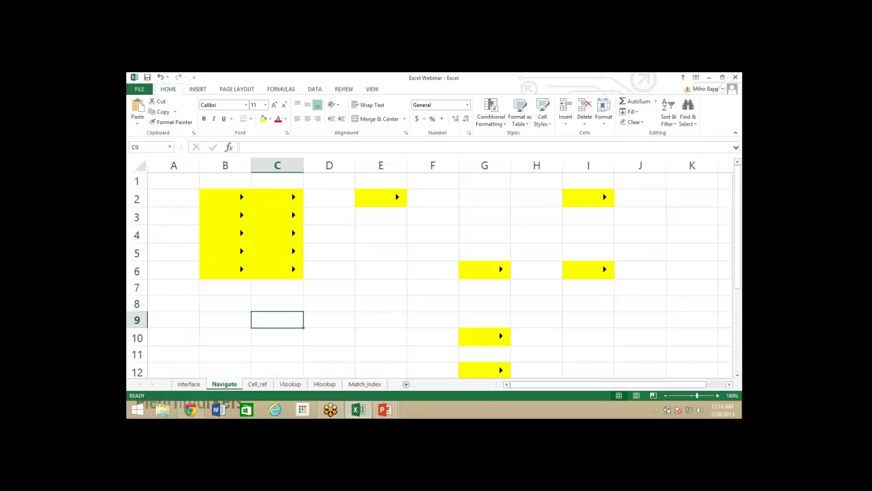
- Move cell by cell from C9 up to row 7, across to F7, and back to E4
{"action": "key", "text": "Up"}
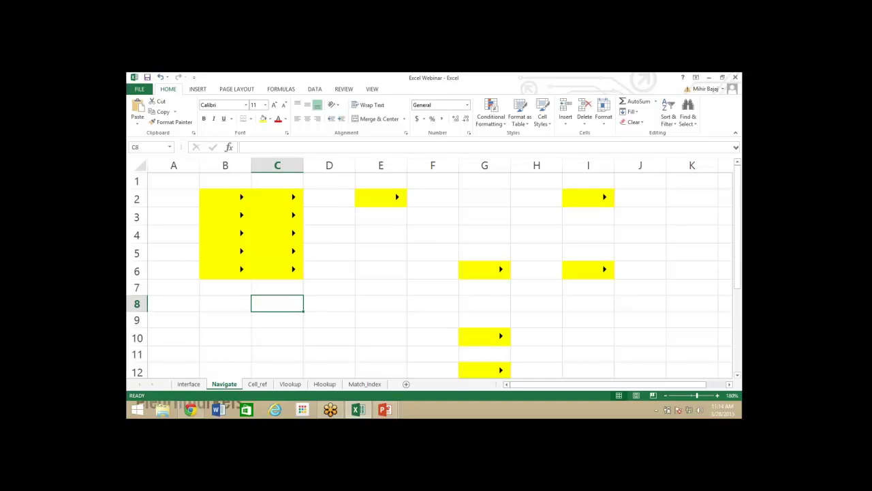
{"action": "key", "text": "Up"}
{"action": "key", "text": "Right"}
{"action": "key", "text": "Right"}
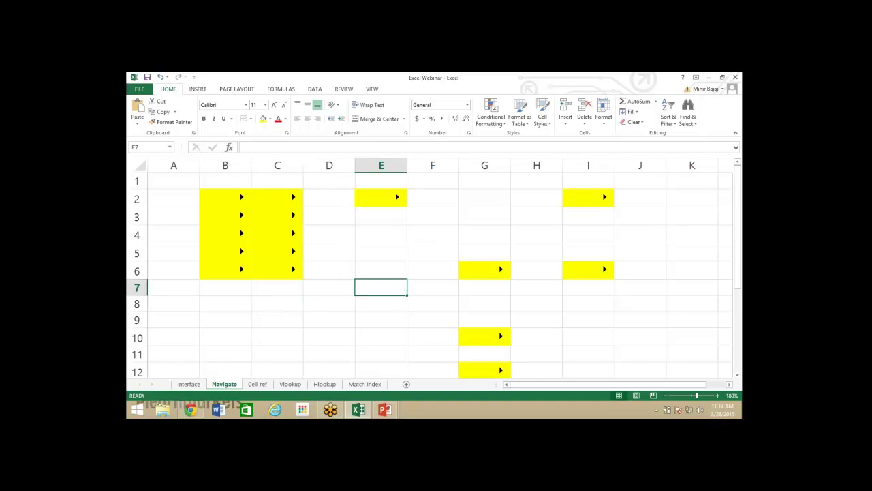
{"action": "key", "text": "Right"}
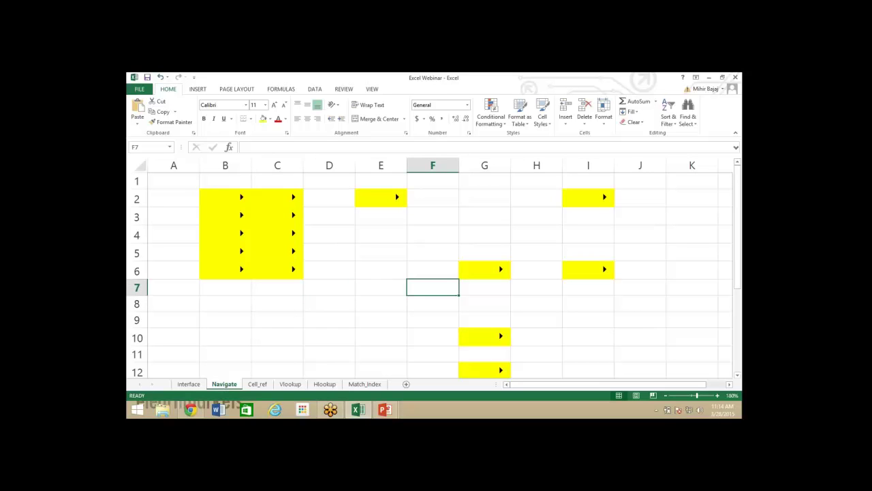
{"action": "key", "text": "Left"}
{"action": "key", "text": "Up"}
{"action": "key", "text": "Up"}
{"action": "key", "text": "Up"}
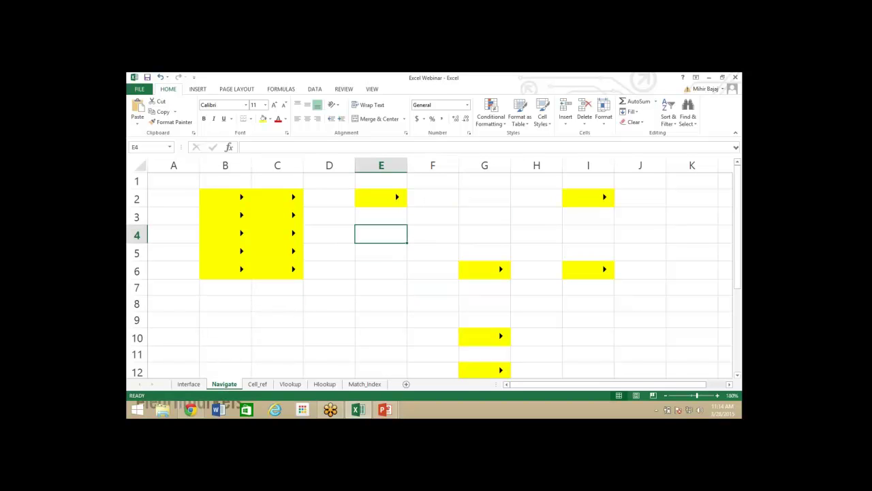
- Move one cell at a time to B5 and jump to B2, the first cell of the yellow block
{"action": "key", "text": "Down"}
{"action": "key", "text": "Left"}
{"action": "key", "text": "Left"}
{"action": "key", "text": "Left"}
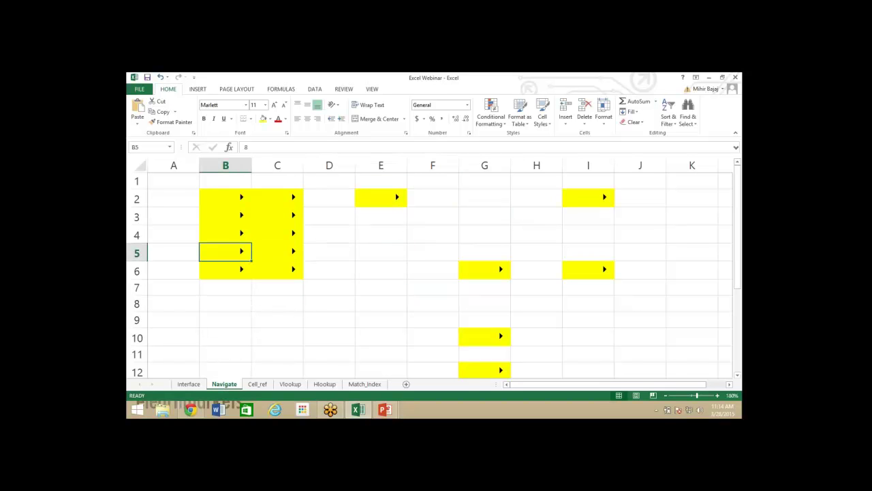
{"action": "key", "text": "ctrl+Up"}
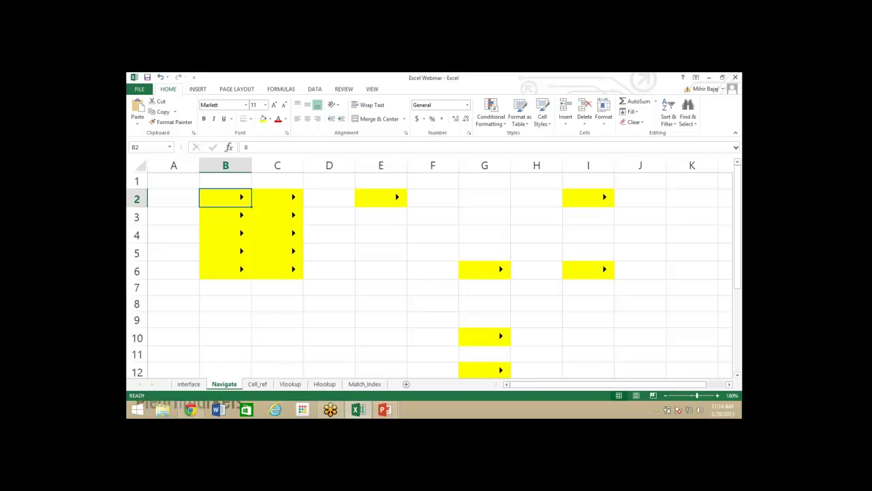
- Extend the selection from B2 over the yellow block and on to F6
{"action": "key", "text": "shift+Right"}
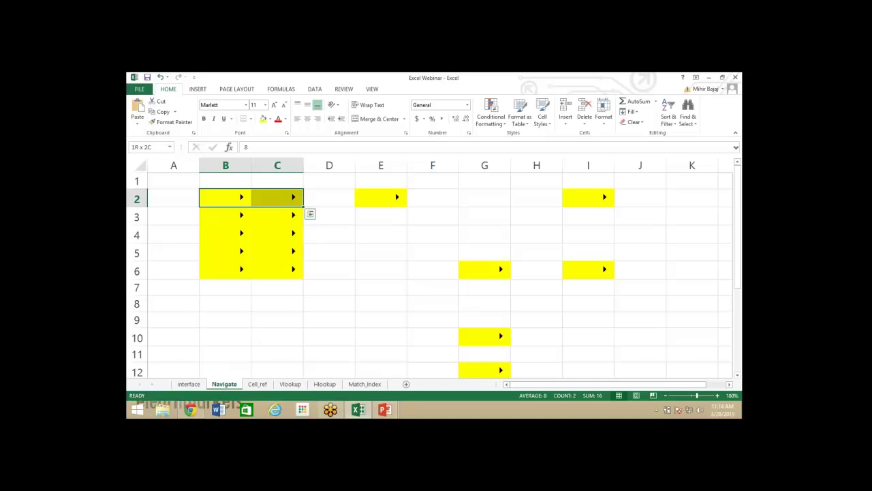
{"action": "key", "text": "shift+Down"}
{"action": "key", "text": "shift+Down"}
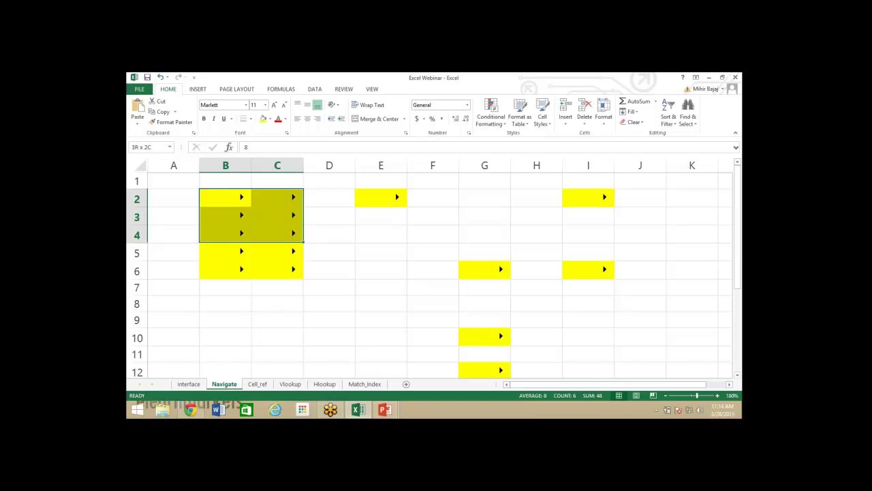
{"action": "key", "text": "shift+Down"}
{"action": "key", "text": "shift+Down"}
{"action": "key", "text": "shift+Right"}
{"action": "key", "text": "shift+Right"}
{"action": "key", "text": "shift+Right"}
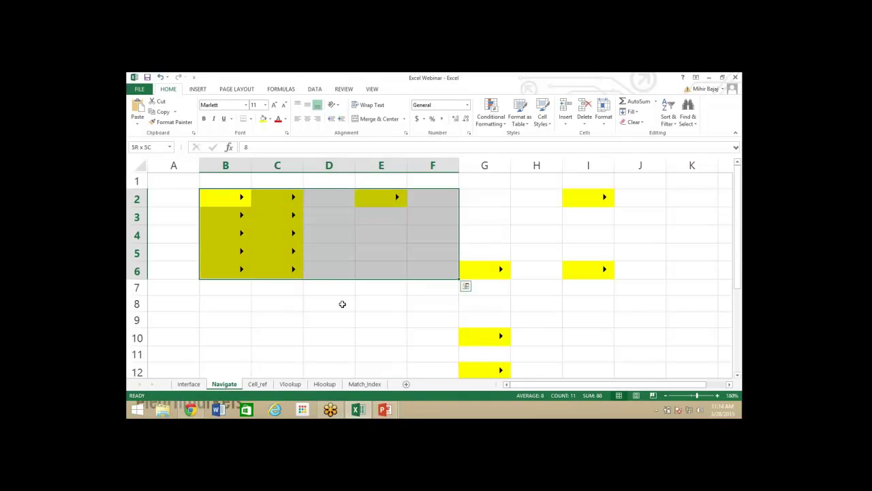
- Narrow the selection to column D, extend it to F9, and widen it to cover B2:G9
{"action": "key", "text": "shift+Left"}
{"action": "key", "text": "shift+Left"}
{"action": "key", "text": "shift+Down"}
{"action": "key", "text": "shift+Down"}
{"action": "key", "text": "shift+Down"}
{"action": "key", "text": "shift+Right"}
{"action": "key", "text": "shift+Right"}
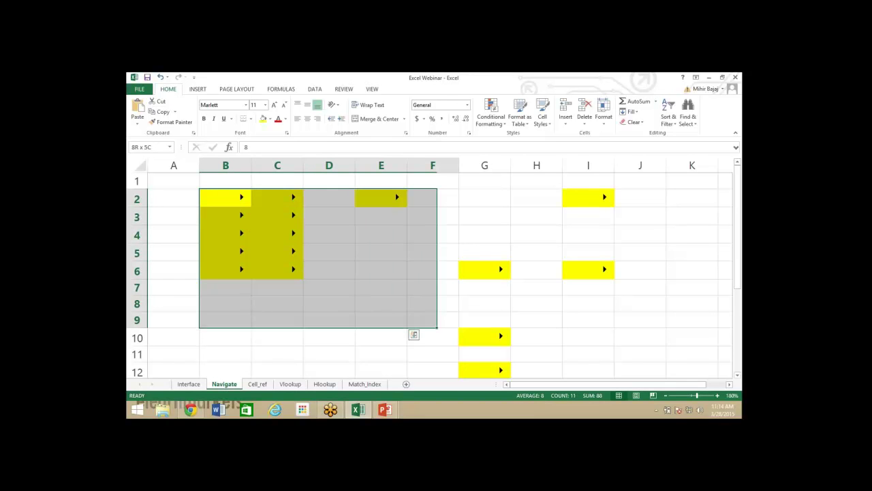
{"action": "left_click", "coordinate": [486, 323], "text": "shift"}
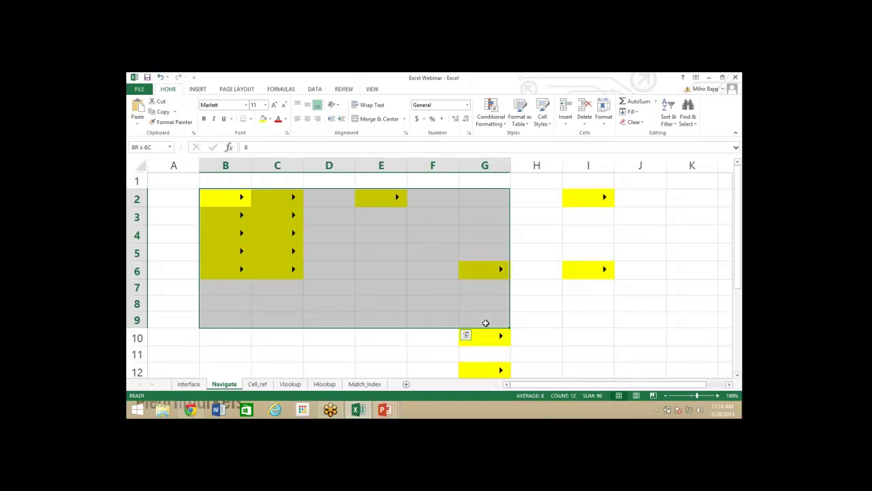
- Drop the current selection and select the yellow block B2:C6 from B2
{"action": "key", "text": "Home"}
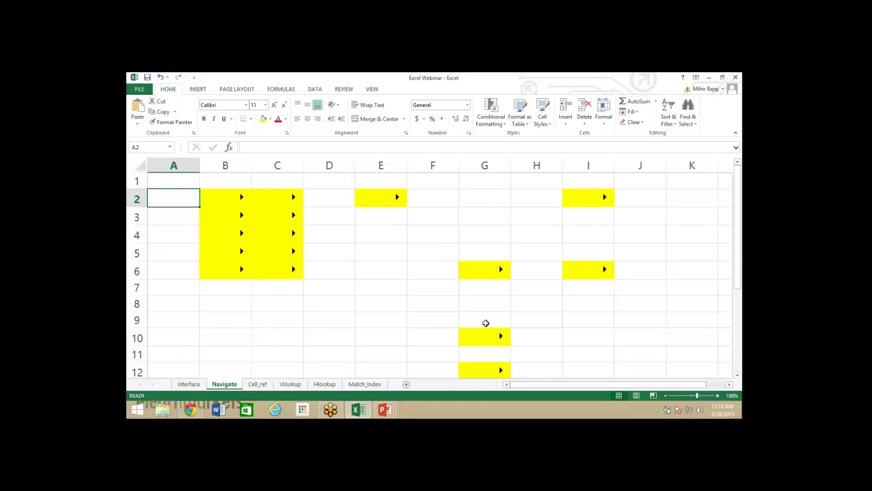
{"action": "key", "text": "Right"}
{"action": "key", "text": "shift+Right"}
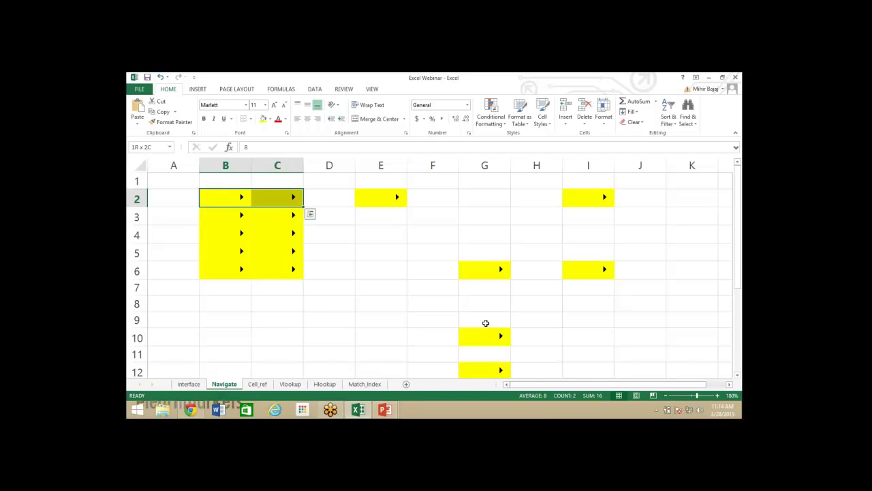
{"action": "key", "text": "shift+Down"}
{"action": "key", "text": "shift+Down"}
{"action": "key", "text": "shift+Down"}
{"action": "key", "text": "shift+Down"}
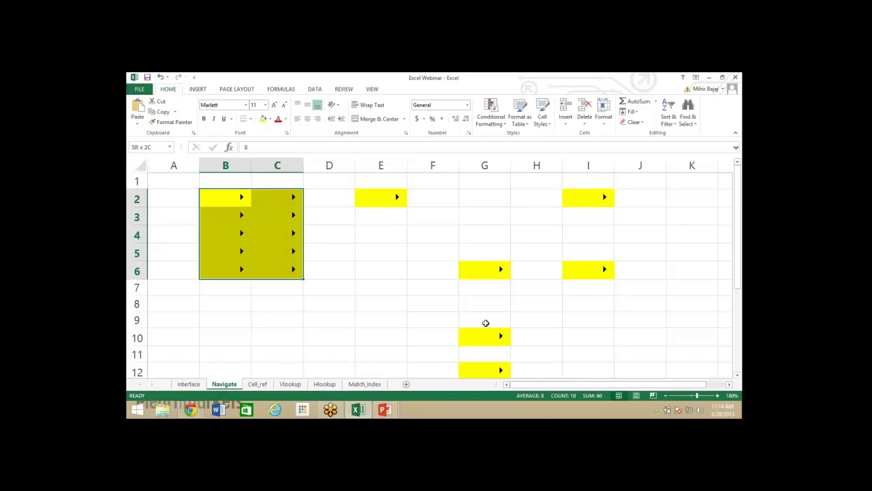
- Extend the selected block down to row 11 and across to column D
{"action": "key", "text": "shift+Down"}
{"action": "key", "text": "shift+Down"}
{"action": "key", "text": "shift+Down"}
{"action": "key", "text": "shift+Down"}
{"action": "key", "text": "shift+Down"}
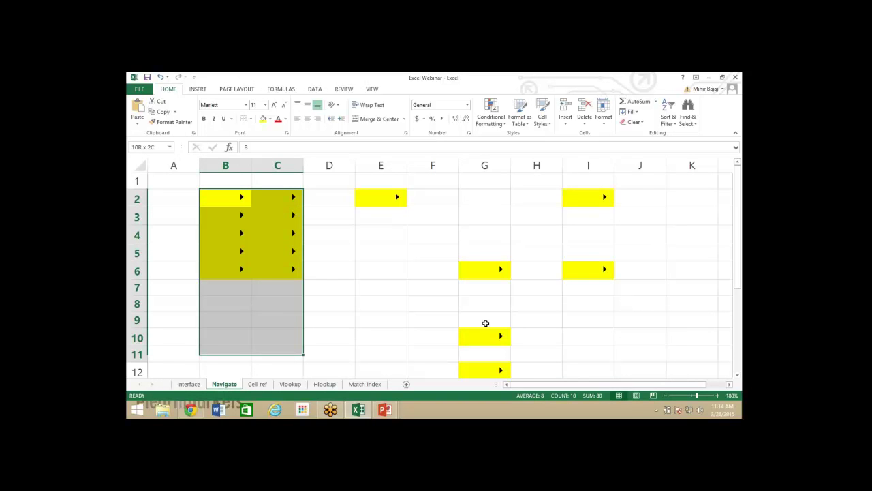
{"action": "key", "text": "shift+Right"}
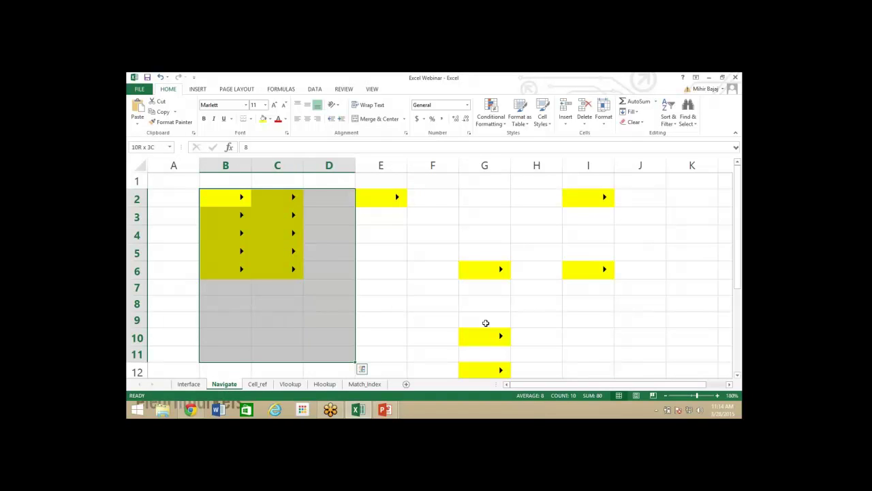
- Jump along row 2 to the filled cell E2, step across to G2, and step back to E2
{"action": "key", "text": "ctrl+Right"}
{"action": "key", "text": "ctrl+Right"}
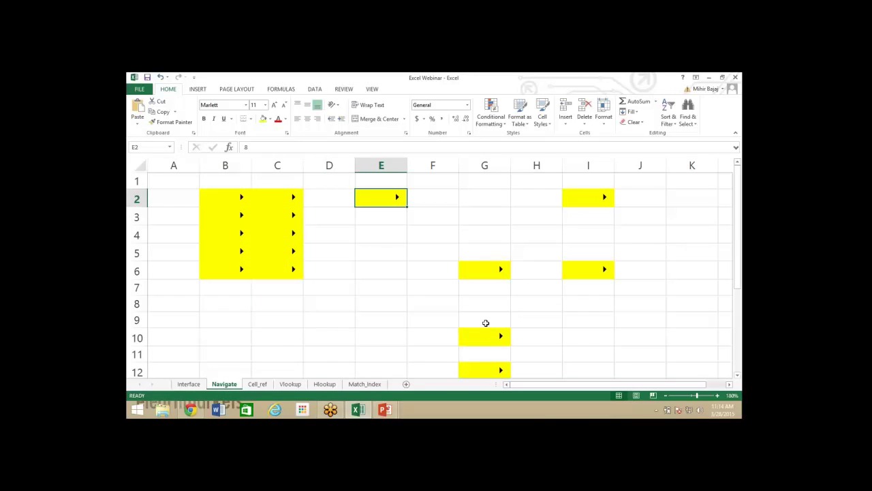
{"action": "key", "text": "Right"}
{"action": "key", "text": "Right"}
{"action": "key", "text": "Left"}
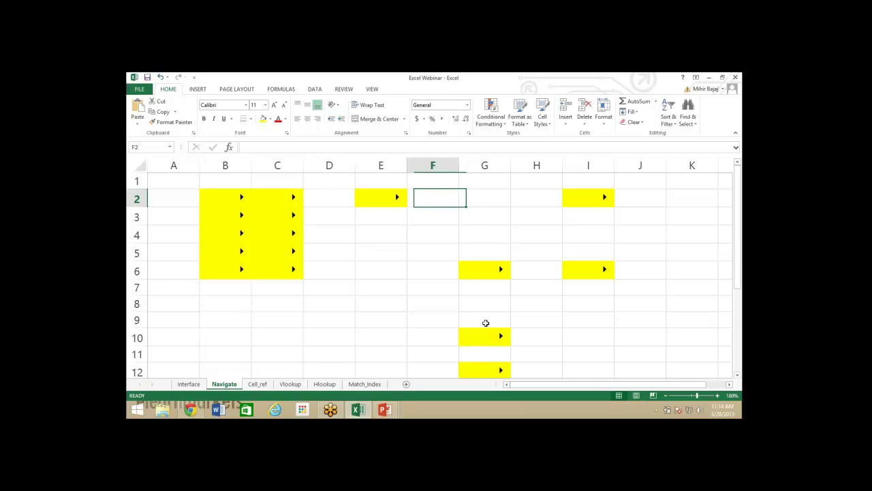
{"action": "key", "text": "Left"}
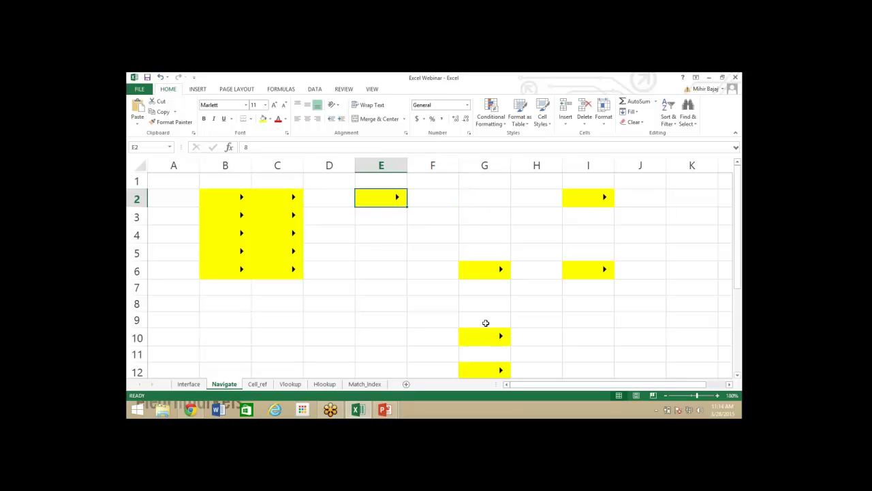
- Step to G2, jump to the filled cell I2, step back to H2, and jump to E2
{"action": "key", "text": "Right"}
{"action": "key", "text": "Right"}
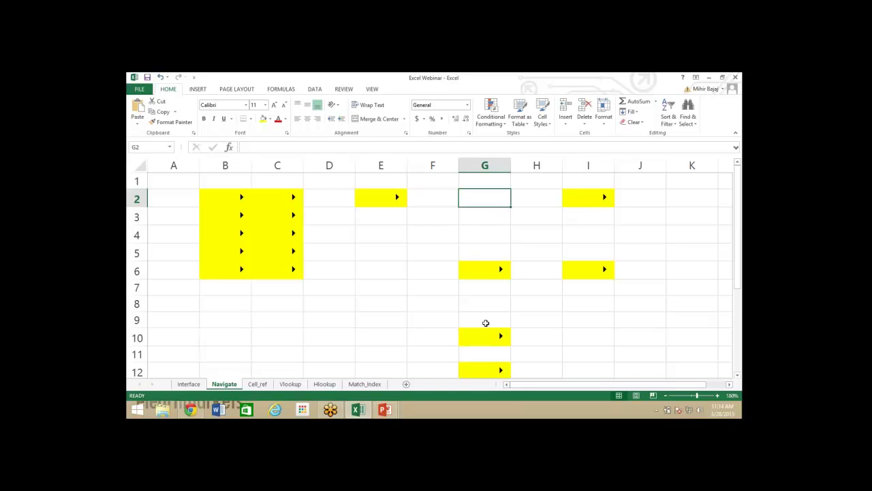
{"action": "key", "text": "ctrl+Right"}
{"action": "key", "text": "Left"}
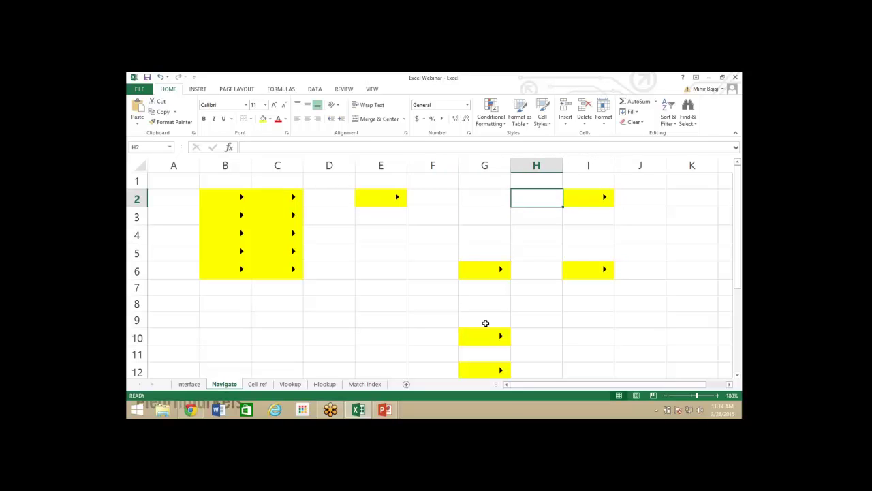
{"action": "key", "text": "ctrl+Left"}
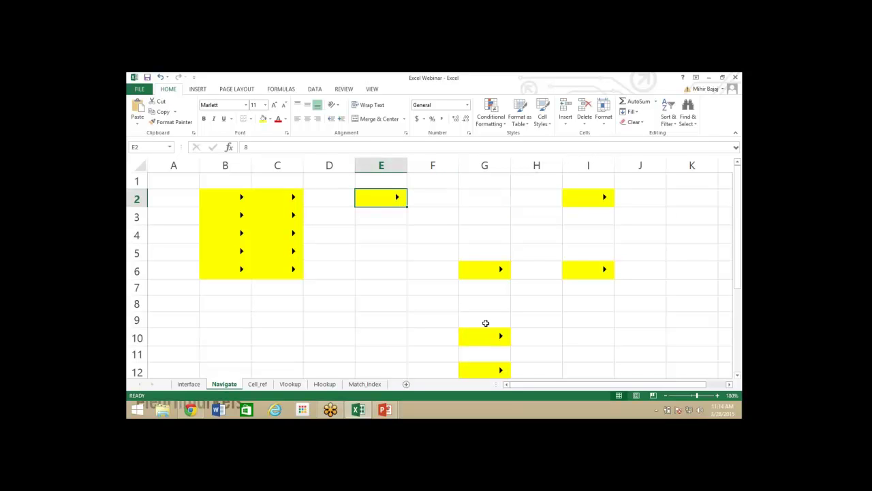
- Jump back and forth between the filled cells E2 and I2, ending on I2
{"action": "key", "text": "ctrl+Right"}
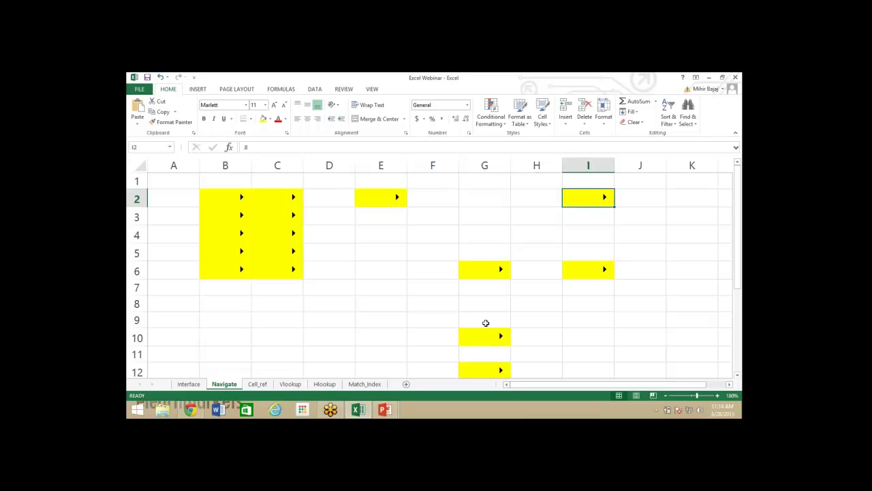
{"action": "key", "text": "ctrl+Left"}
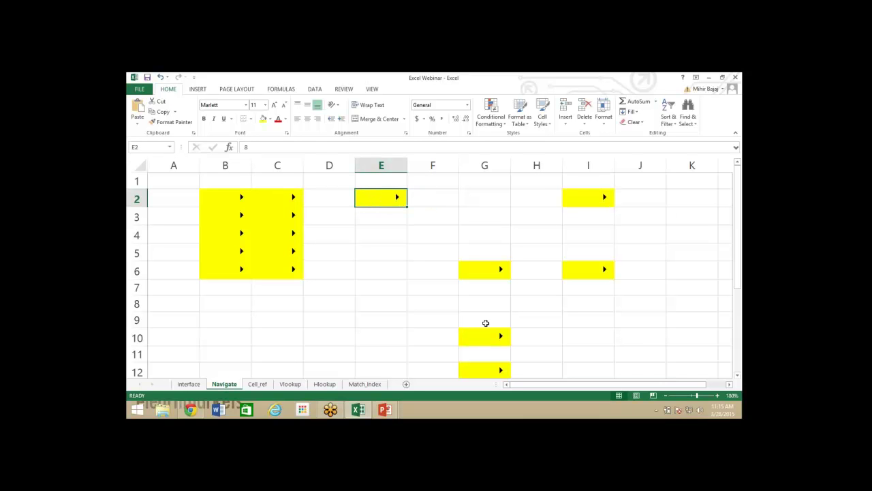
{"action": "key", "text": "ctrl+Right"}
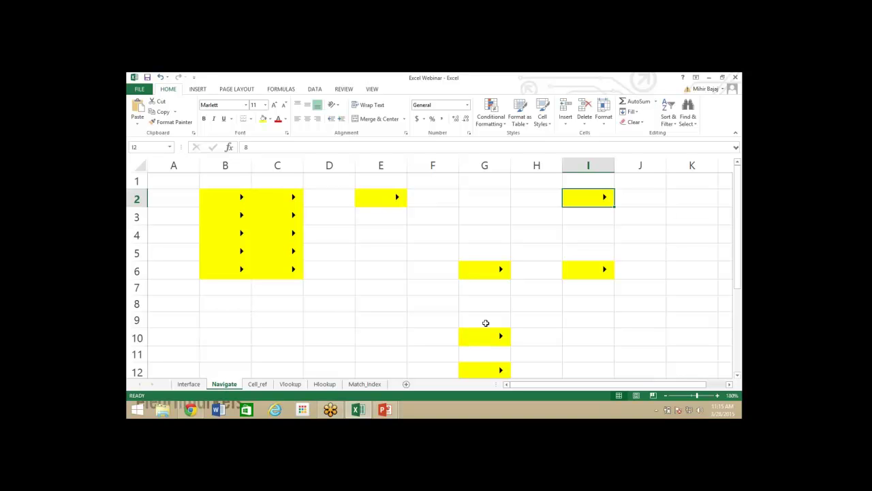
- Jump through the filled cells I6, G6, G10 and G12, then move over to column E and jump up to E2
{"action": "key", "text": "ctrl+Down"}
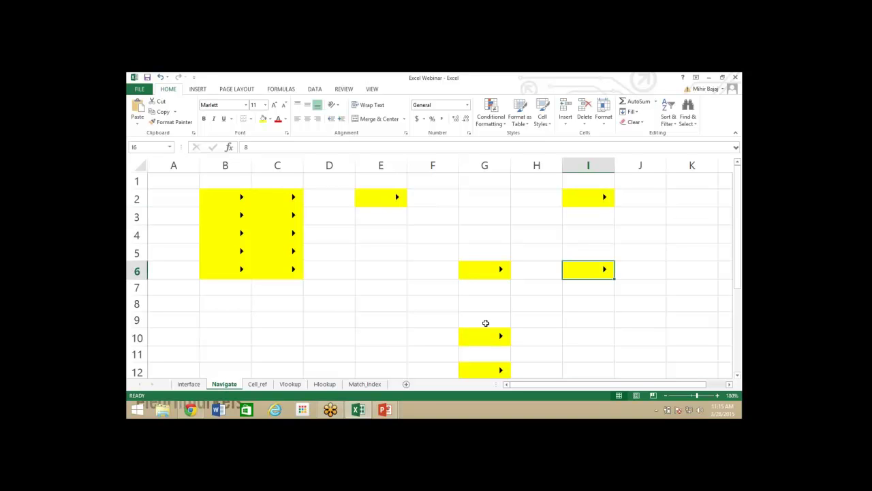
{"action": "key", "text": "ctrl+Left"}
{"action": "key", "text": "ctrl+Down"}
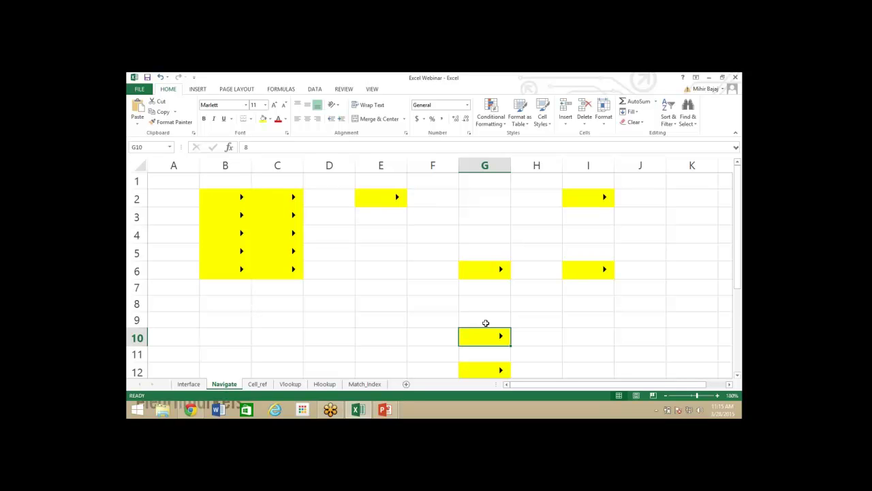
{"action": "key", "text": "ctrl+Down"}
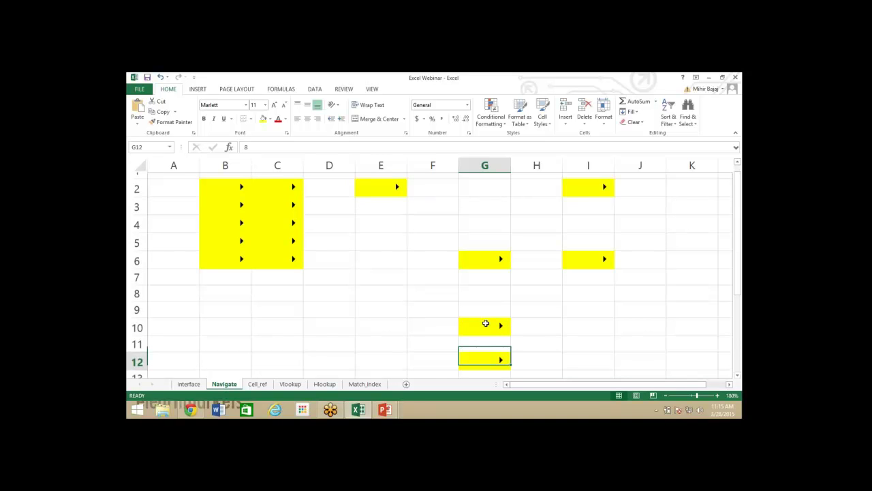
{"action": "key", "text": "Left"}
{"action": "key", "text": "Left"}
{"action": "key", "text": "ctrl+Up"}
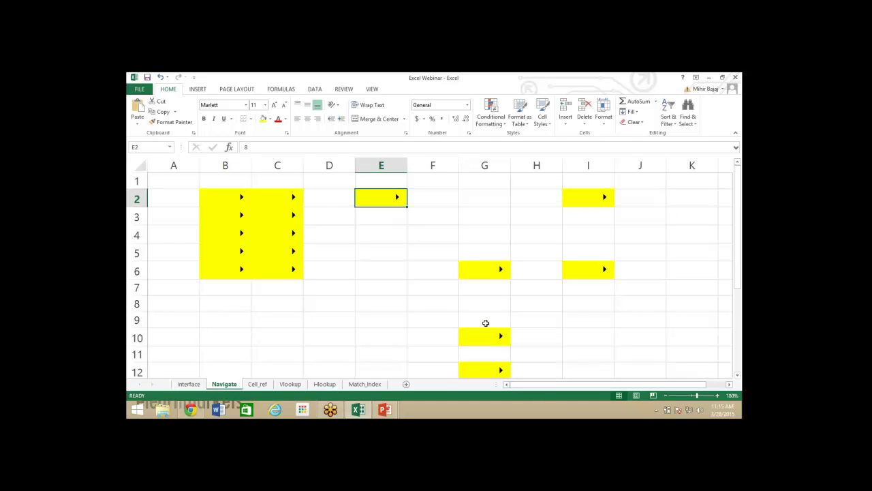
- Extend the selection from E2 to I2, down to the last worksheet row and back up, and move to D2
{"action": "key", "text": "ctrl+shift+Right"}
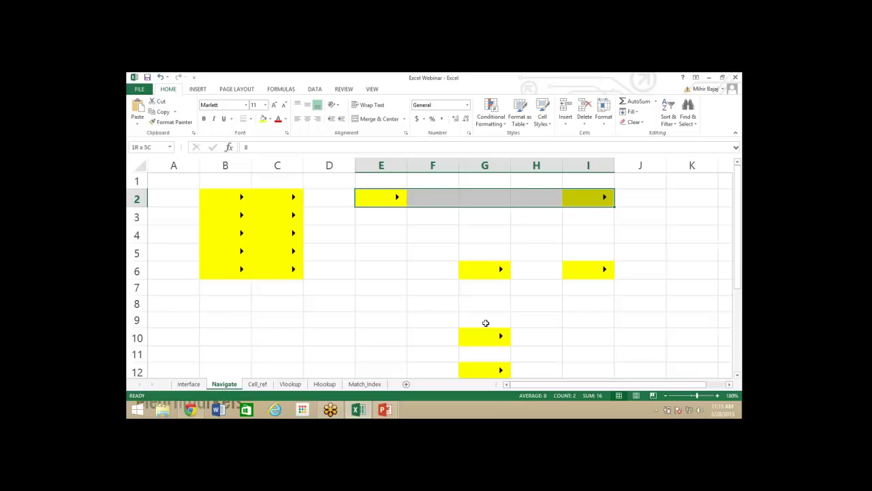
{"action": "key", "text": "ctrl+shift+Down"}
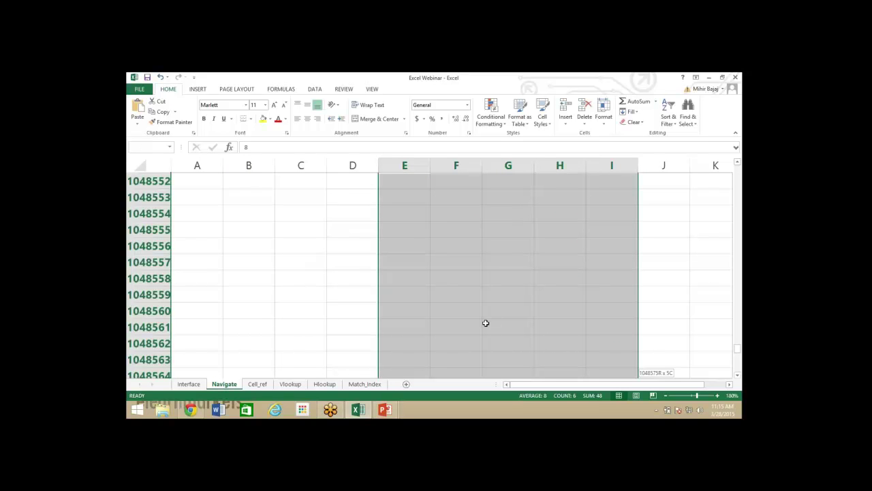
{"action": "scroll", "coordinate": [485, 322], "scroll_direction": "down", "scroll_amount": 4}
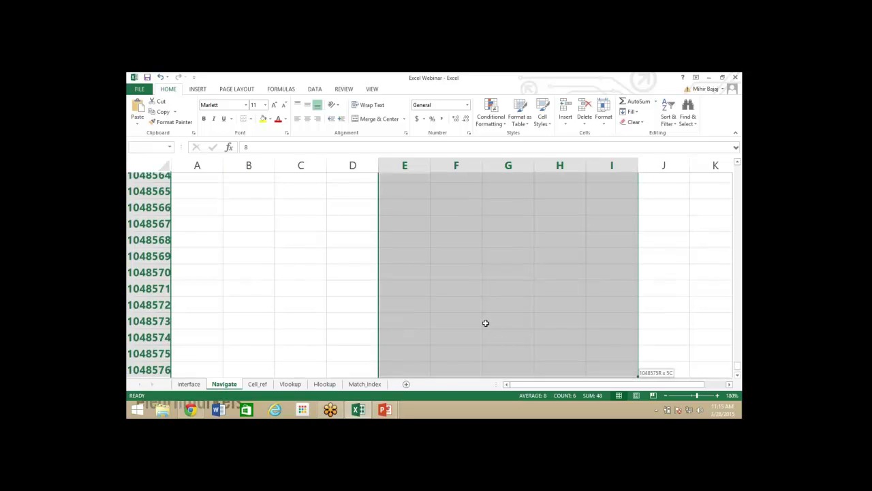
{"action": "key", "text": "ctrl+shift+Up"}
{"action": "key", "text": "Left"}
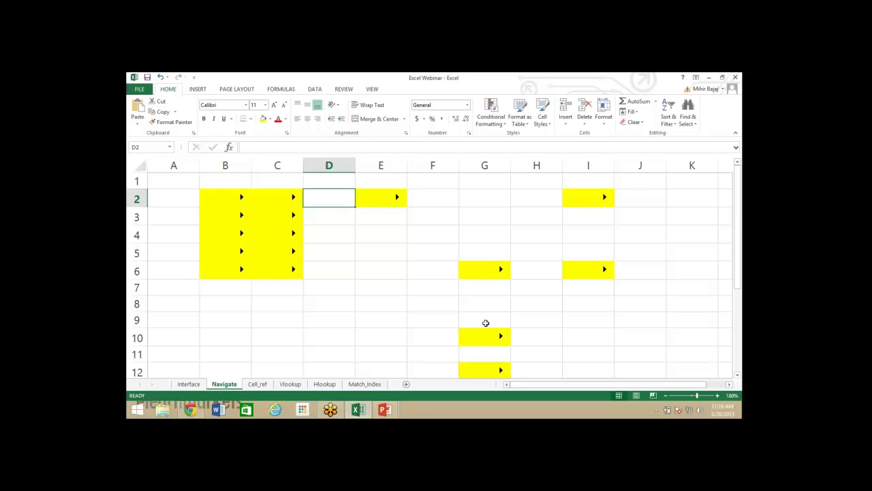
- Switch to the Cell_ref sheet, bring column A fully into view and select cell C2
{"action": "key", "text": "ctrl+Page_Down"}
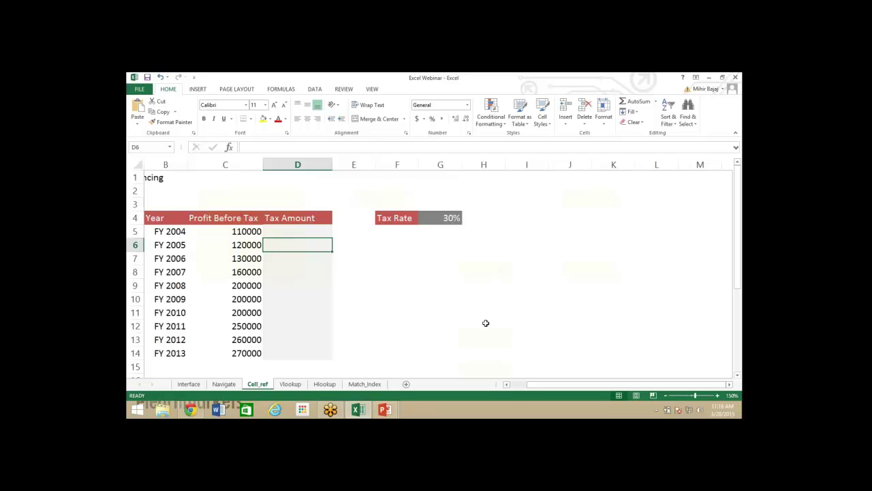
{"action": "key", "text": "Left"}
{"action": "key", "text": "Left"}
{"action": "key", "text": "Left"}
{"action": "key", "text": "Up"}
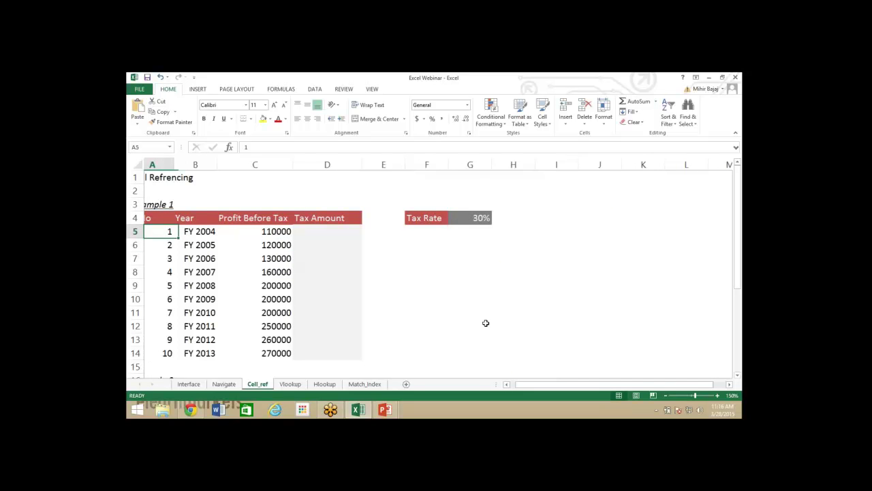
{"action": "left_click", "coordinate": [268, 191]}
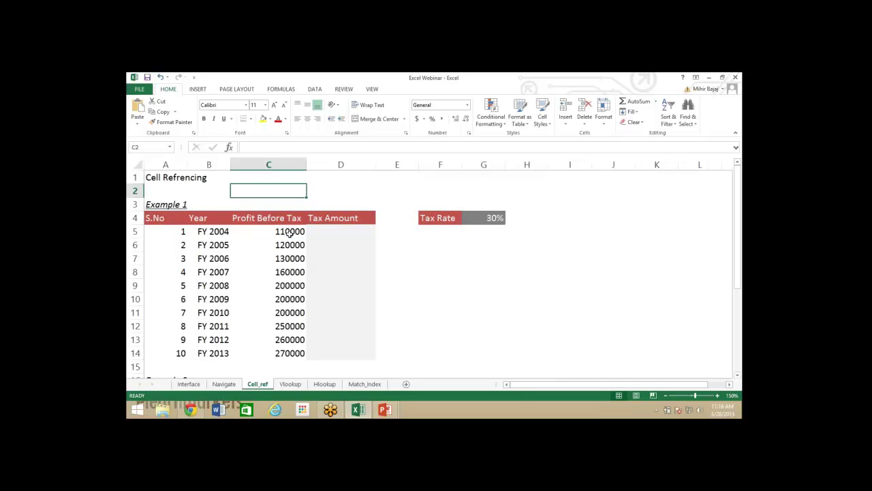
- Move the active cell from C2 across to column G and down to G6
{"action": "key", "text": "Right"}
{"action": "key", "text": "Right"}
{"action": "key", "text": "Right"}
{"action": "key", "text": "Right"}
{"action": "key", "text": "Down"}
{"action": "key", "text": "Down"}
{"action": "key", "text": "Down"}
{"action": "key", "text": "Down"}
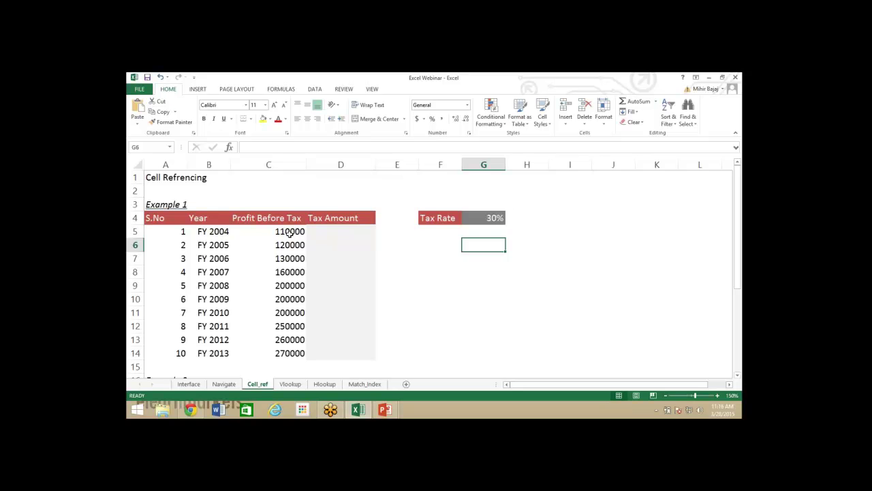
- Move back along row 6 to column C and up to the first Profit Before Tax value in C5
{"action": "key", "text": "Left"}
{"action": "key", "text": "Left"}
{"action": "key", "text": "Left"}
{"action": "key", "text": "Left"}
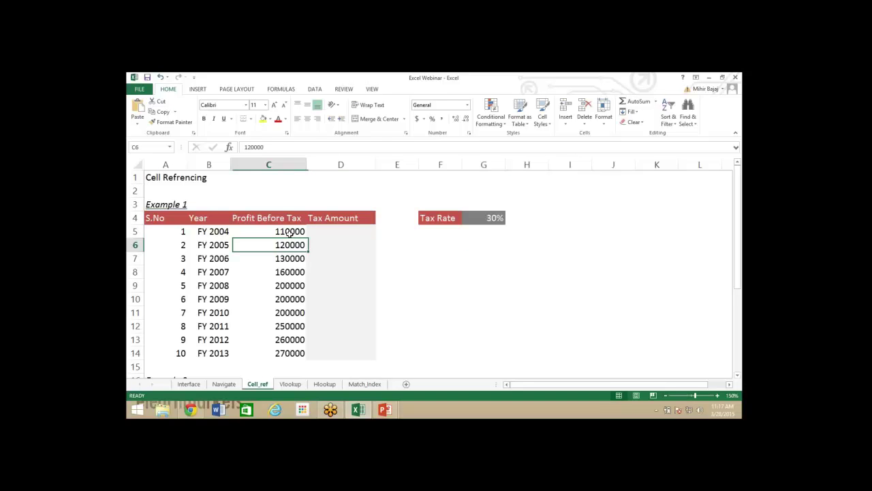
{"action": "key", "text": "Up"}
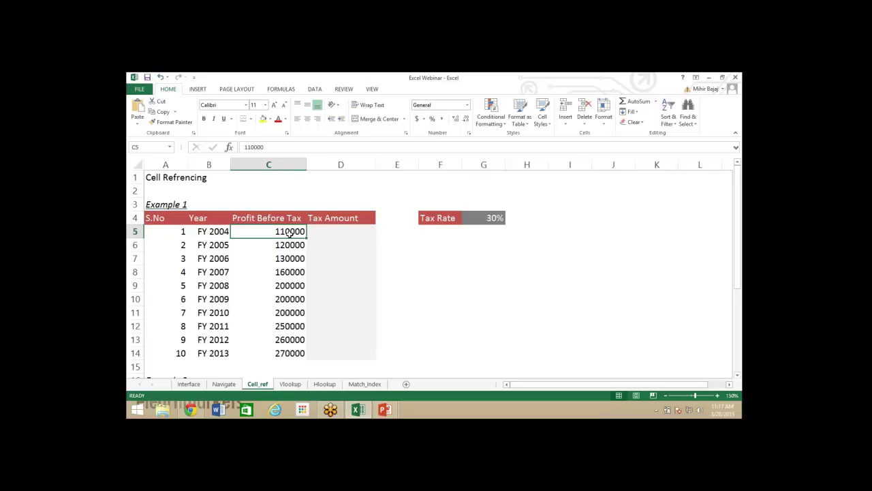
- Walk through the row 4 headers of Example 1 from S.No in A4 to Tax Amount in D4
{"action": "key", "text": "Left"}
{"action": "key", "text": "Left"}
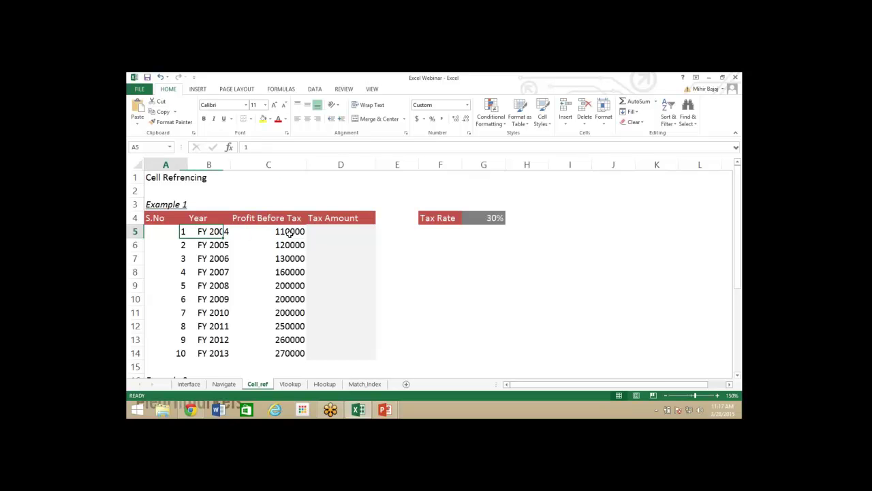
{"action": "key", "text": "Up"}
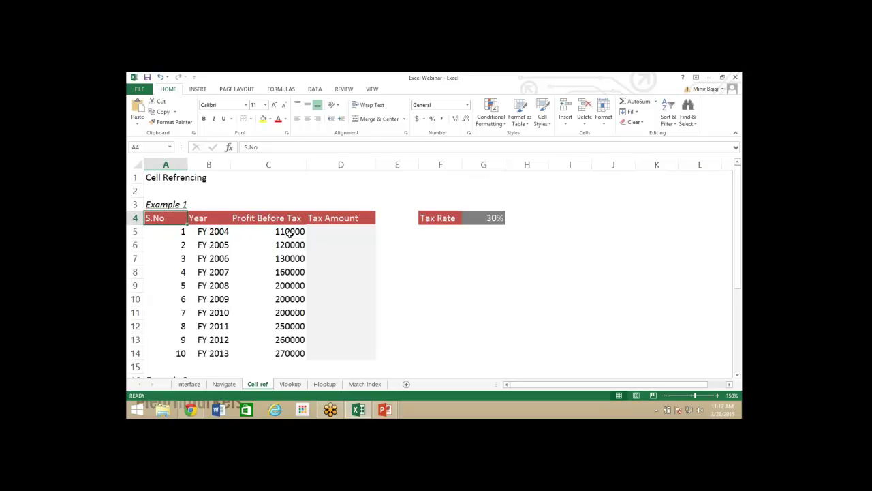
{"action": "key", "text": "Right"}
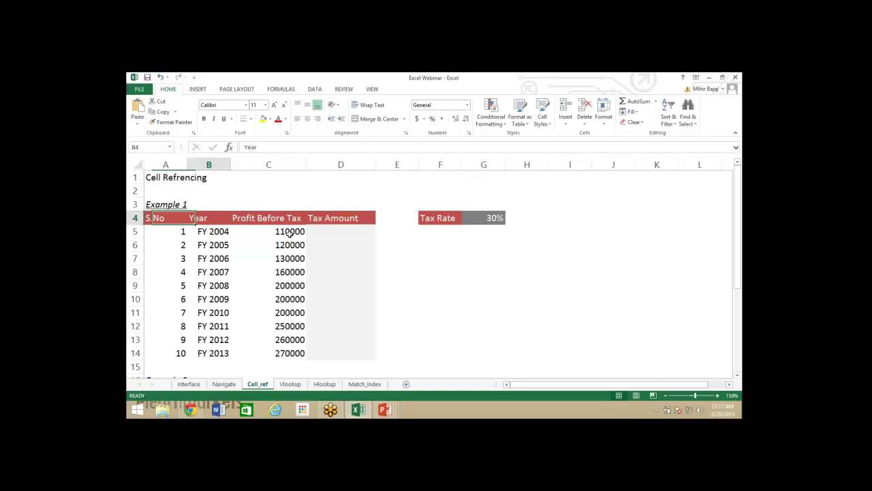
{"action": "key", "text": "Right"}
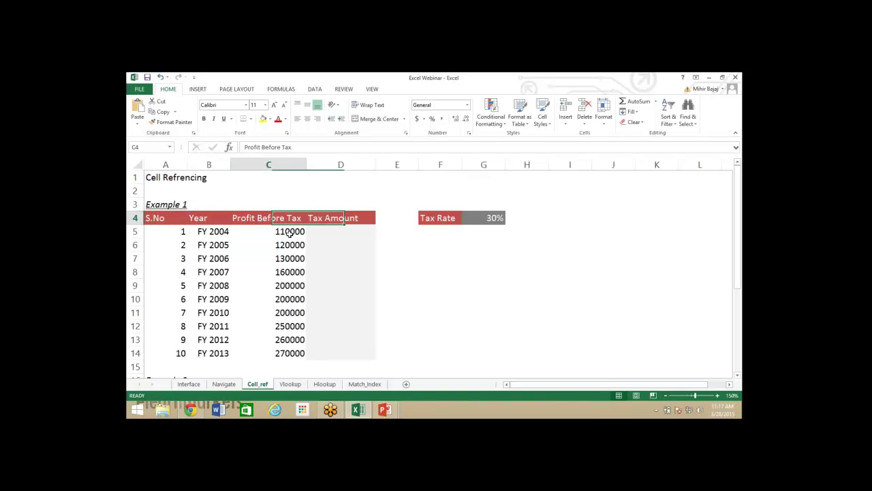
{"action": "key", "text": "Down"}
{"action": "key", "text": "Up"}
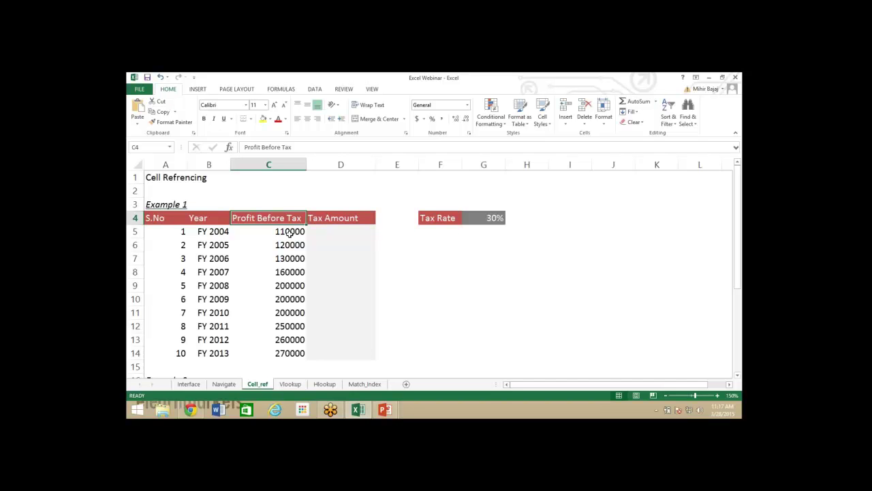
{"action": "key", "text": "Down"}
{"action": "key", "text": "Up"}
{"action": "key", "text": "Right"}
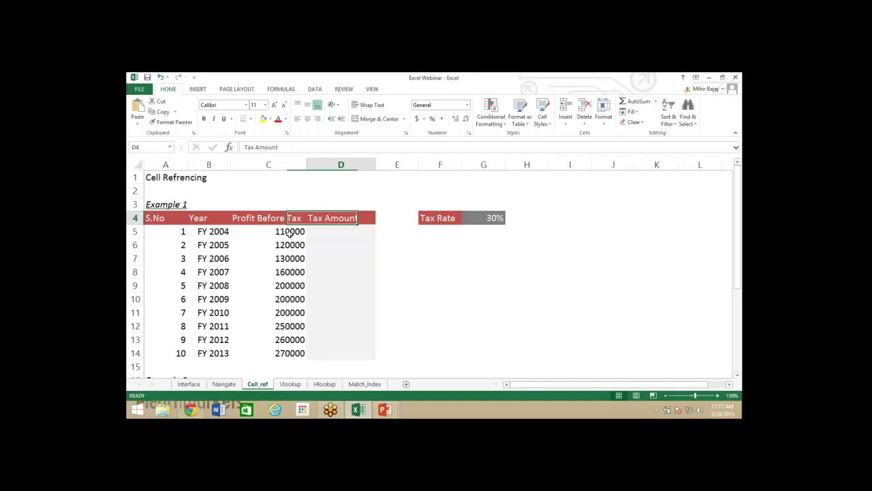
- Select C5, step to the first year in B5 and move down the Year column to FY 2011 in B12
{"action": "left_click", "coordinate": [289, 233]}
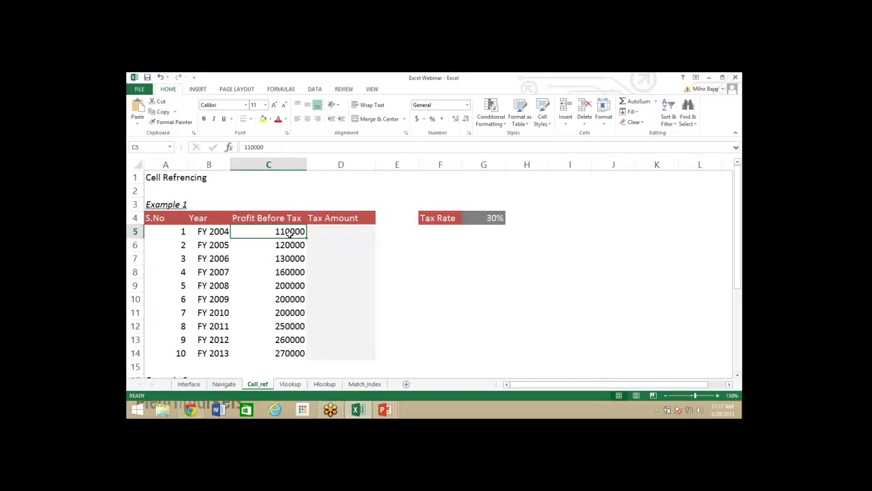
{"action": "key", "text": "Left"}
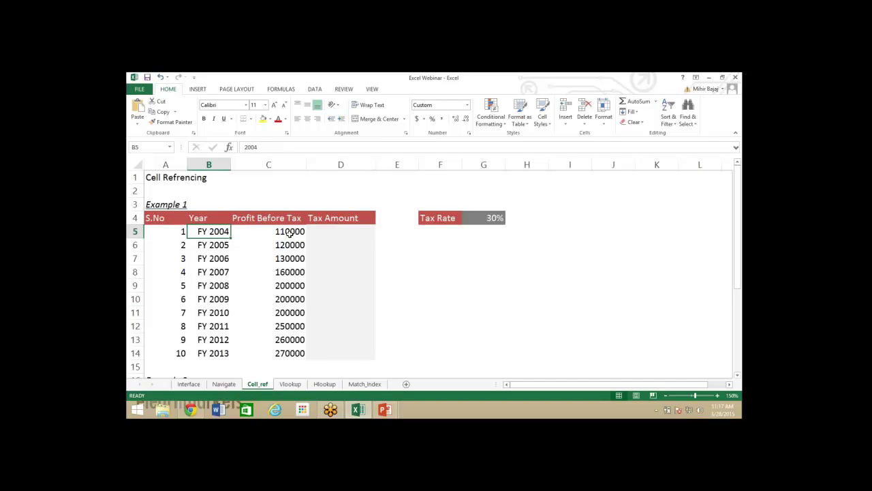
{"action": "key", "text": "Down"}
{"action": "key", "text": "Down"}
{"action": "key", "text": "Down"}
{"action": "key", "text": "Down"}
{"action": "key", "text": "Down"}
{"action": "key", "text": "Down"}
{"action": "key", "text": "Down"}
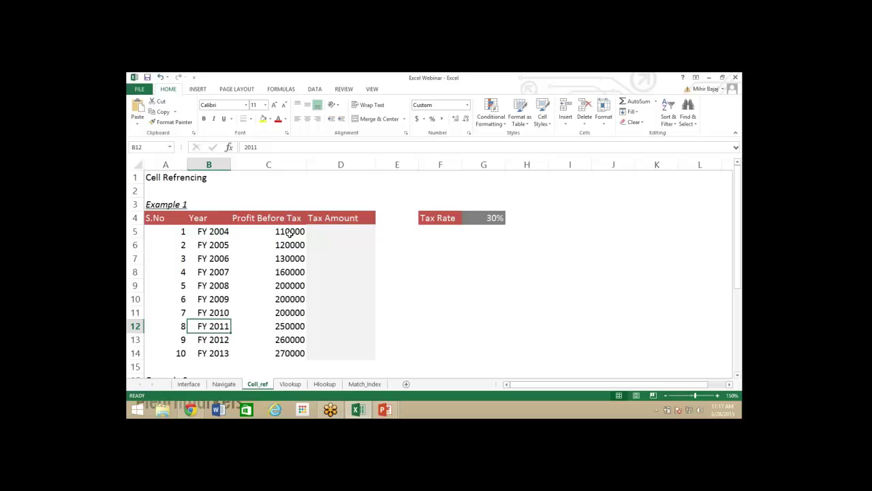
- Move back up the Year column, jump to its last entry in B14 and step across to C14
{"action": "key", "text": "Up"}
{"action": "key", "text": "Up"}
{"action": "key", "text": "Up"}
{"action": "key", "text": "Up"}
{"action": "key", "text": "Up"}
{"action": "key", "text": "ctrl+Down"}
{"action": "key", "text": "Right"}
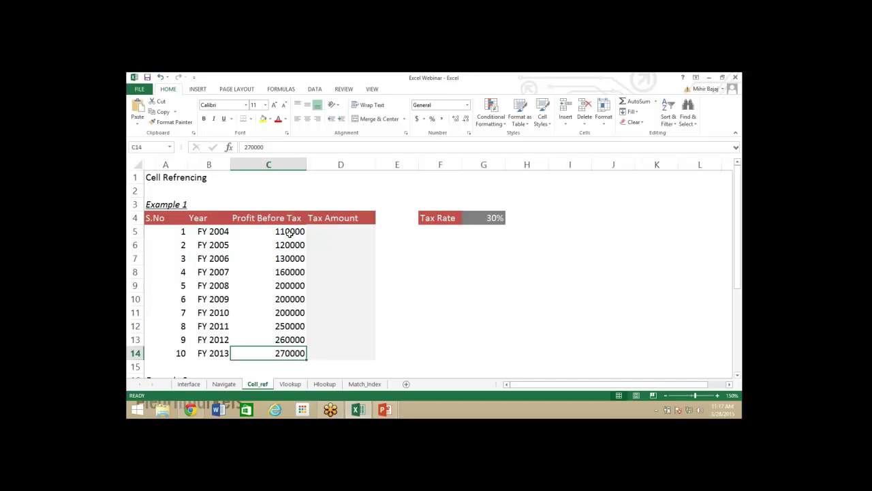
- Jump up the Tax Amount column to its first empty cell, D5, and move over to the tax rate in G4
{"action": "key", "text": "Right"}
{"action": "key", "text": "ctrl+Up"}
{"action": "key", "text": "Down"}
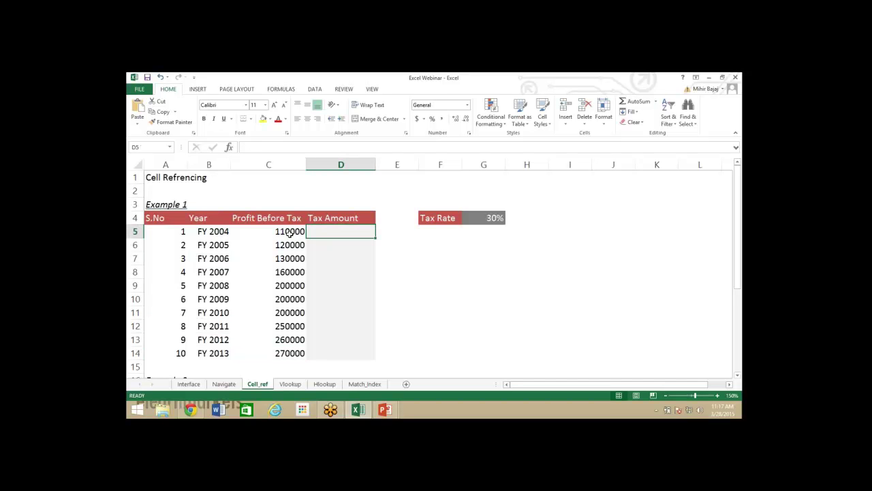
{"action": "key", "text": "Right"}
{"action": "key", "text": "Right"}
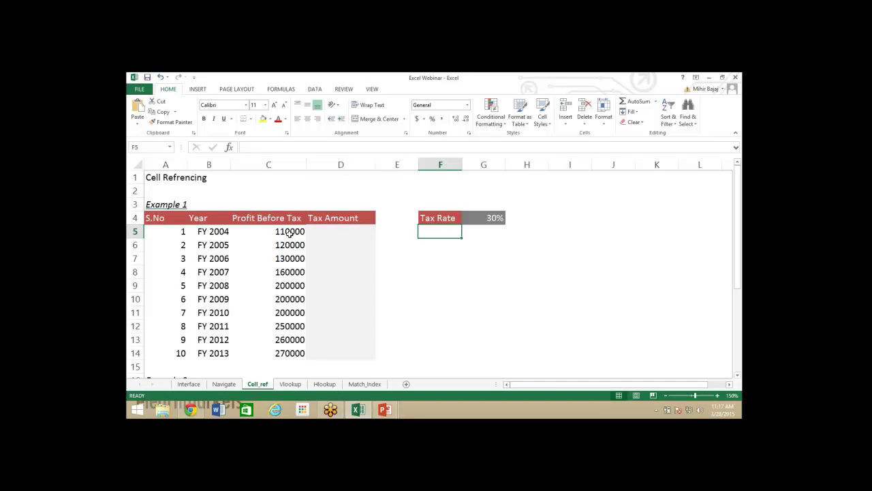
{"action": "key", "text": "Up"}
{"action": "key", "text": "Right"}
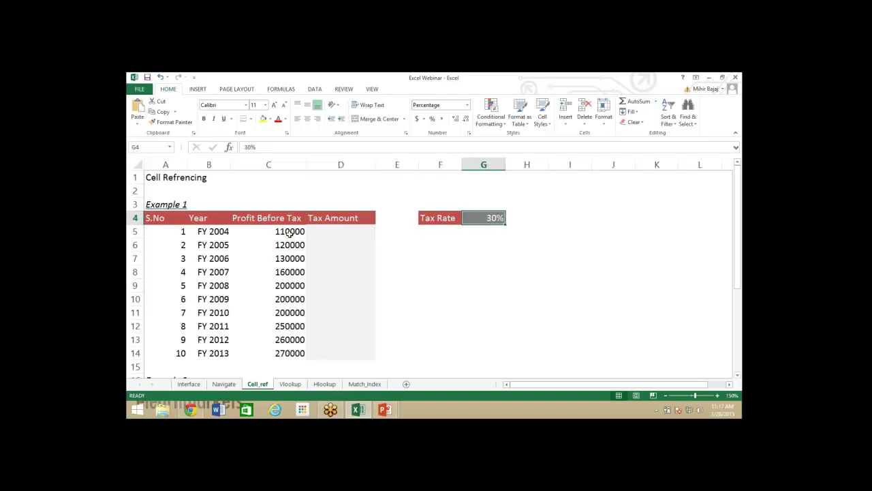
- Enter the formula =C5*G4 in D5 to calculate the FY 2004 tax amount from the profit and tax rate
{"action": "key", "text": "Left"}
{"action": "key", "text": "Left"}
{"action": "key", "text": "Left"}
{"action": "key", "text": "Down"}
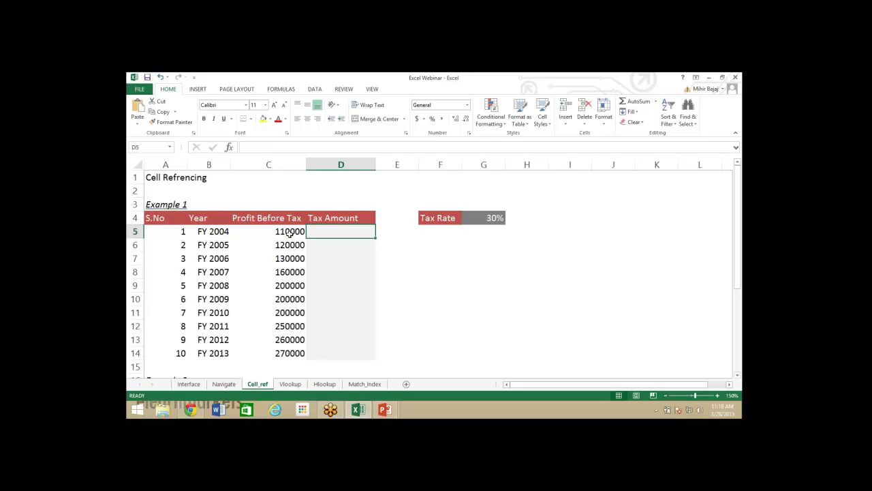
{"action": "type", "text": "="}
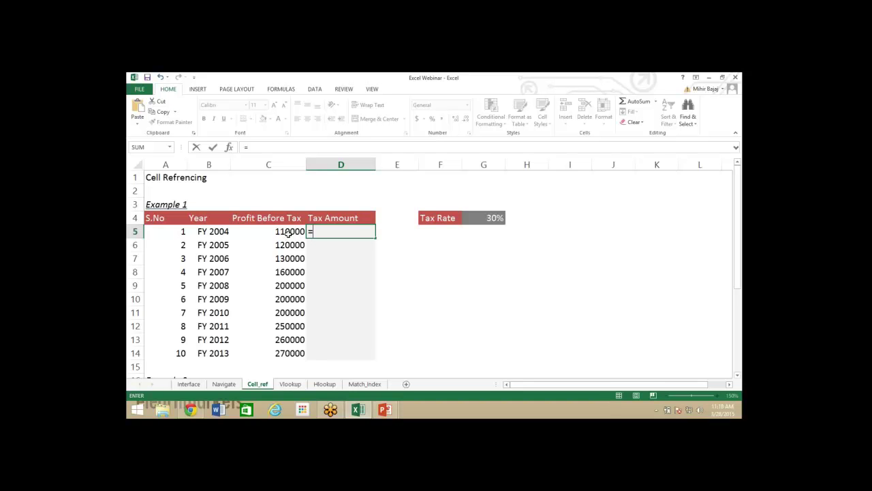
{"action": "left_click", "coordinate": [289, 232]}
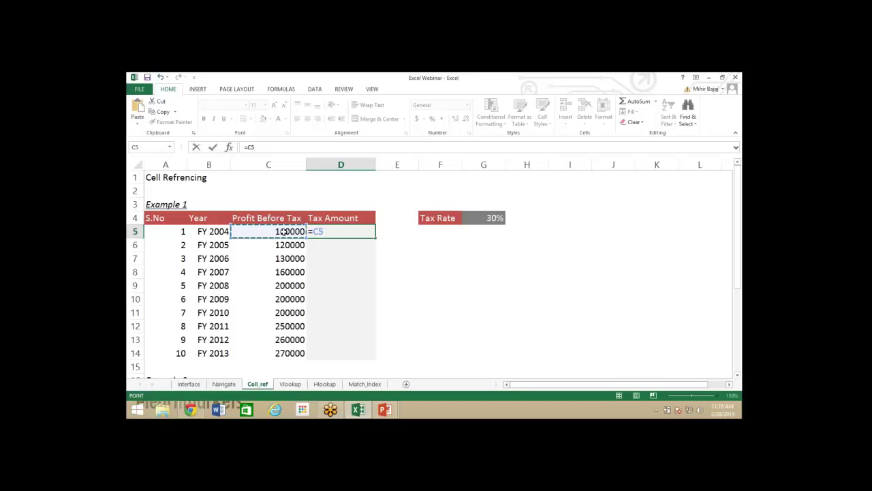
{"action": "type", "text": "*"}
{"action": "key", "text": "Right"}
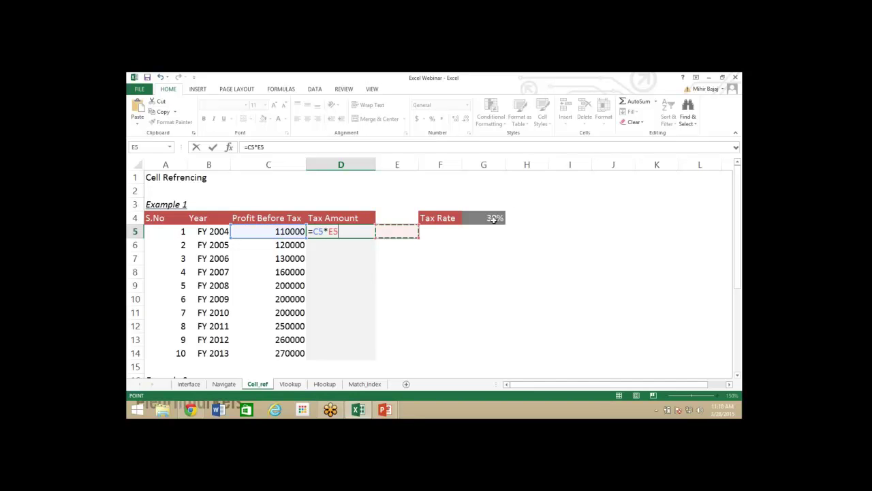
{"action": "key", "text": "Right"}
{"action": "left_click", "coordinate": [495, 218]}
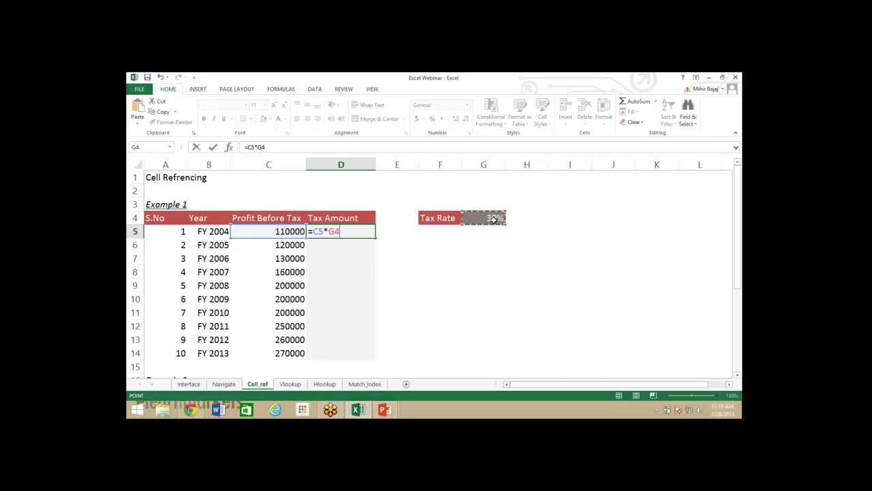
{"action": "key", "text": "Up"}
{"action": "key", "text": "Up"}
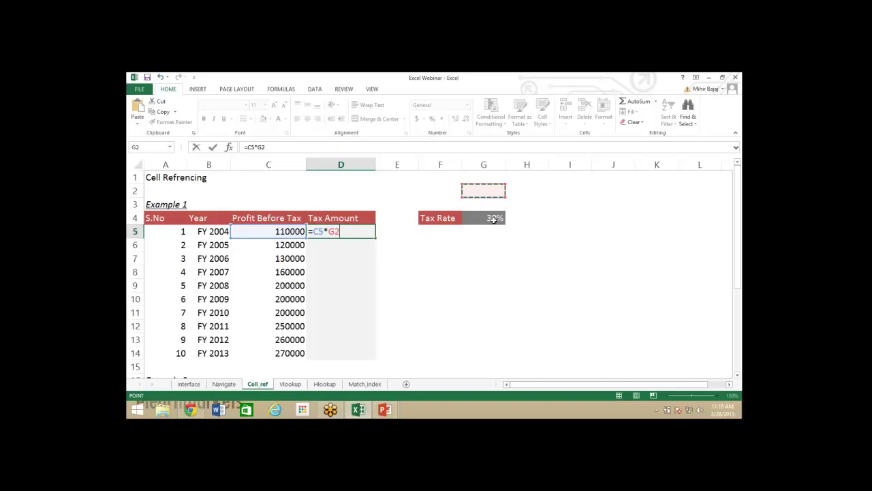
{"action": "left_click", "coordinate": [495, 218]}
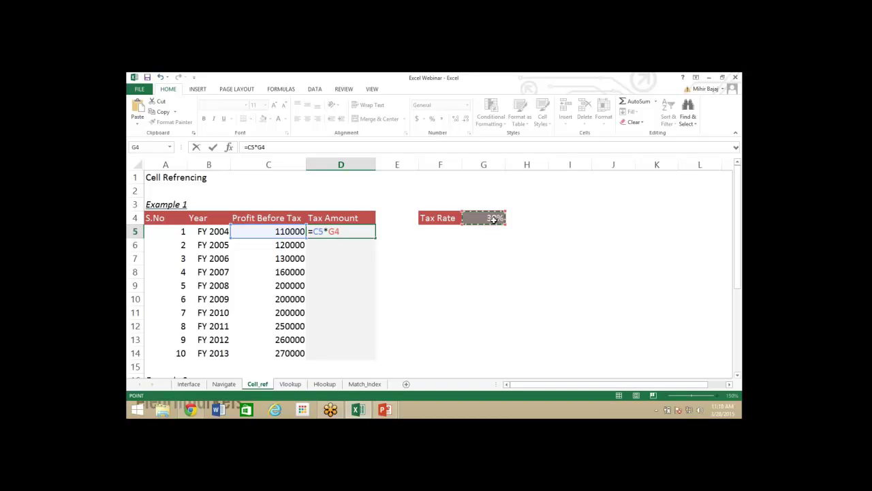
{"action": "key", "text": "Return"}
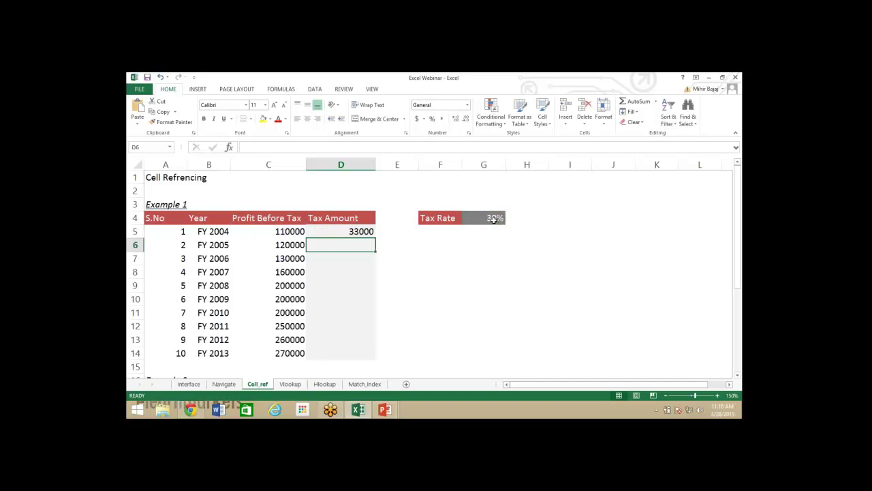
- Review the formula in D5, fill it down through D14, and inspect the formulas in the Tax Amount column, returning to D5
{"action": "key", "text": "Up"}
{"action": "key", "text": "XF86AudioMute"}
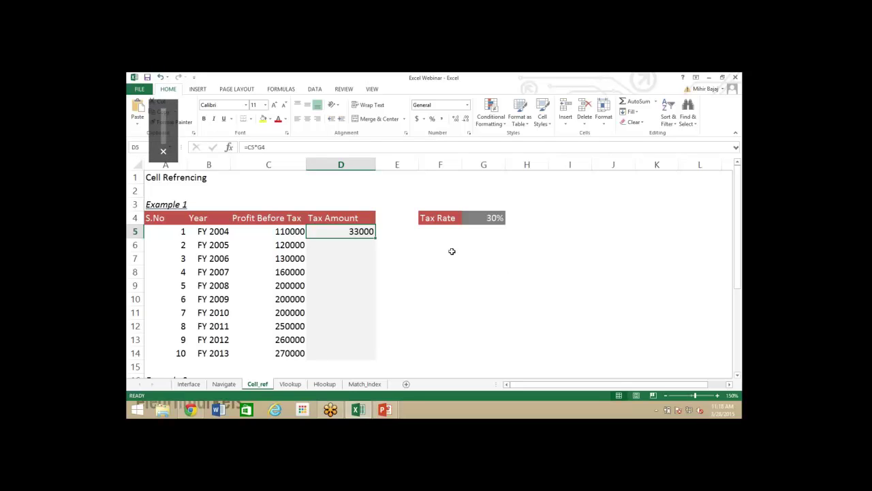
{"action": "key", "text": "F2"}
{"action": "key", "text": "ctrl+Return"}
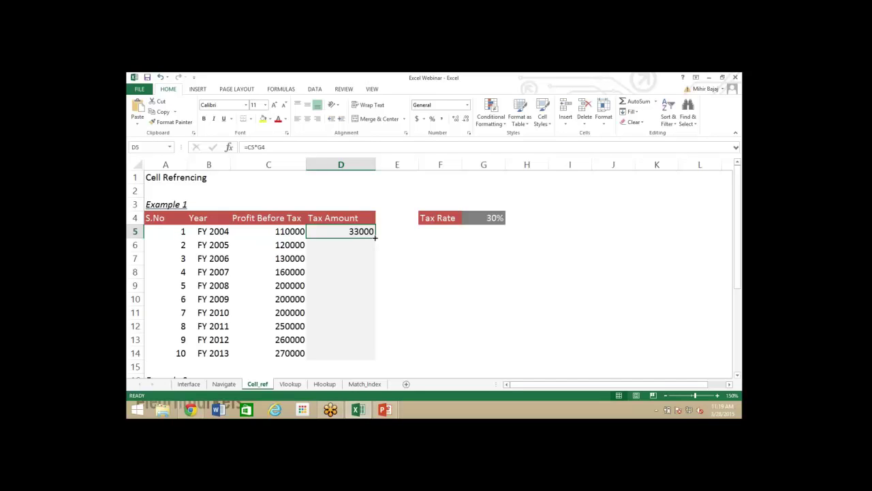
{"action": "left_click_drag", "start_coordinate": [374, 237], "coordinate": [374, 358]}
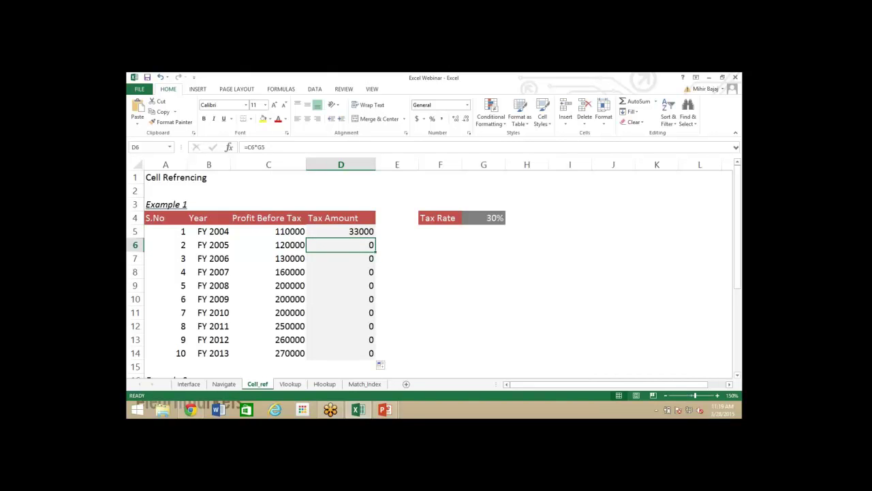
{"action": "left_click", "coordinate": [341, 326]}
{"action": "left_click", "coordinate": [341, 231]}
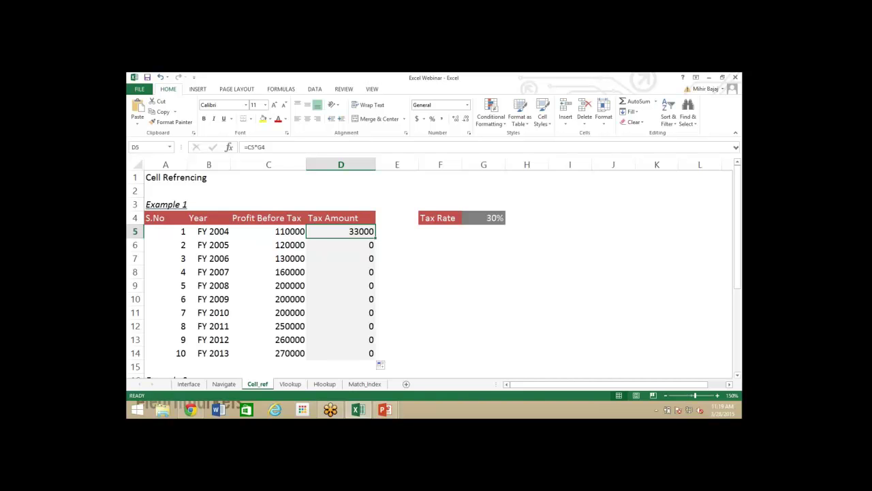
- Inspect the Tax Amount formulas in D6 to D8 and D5, and move across row 5 to the cells below Tax Rate
{"action": "left_click", "coordinate": [341, 245]}
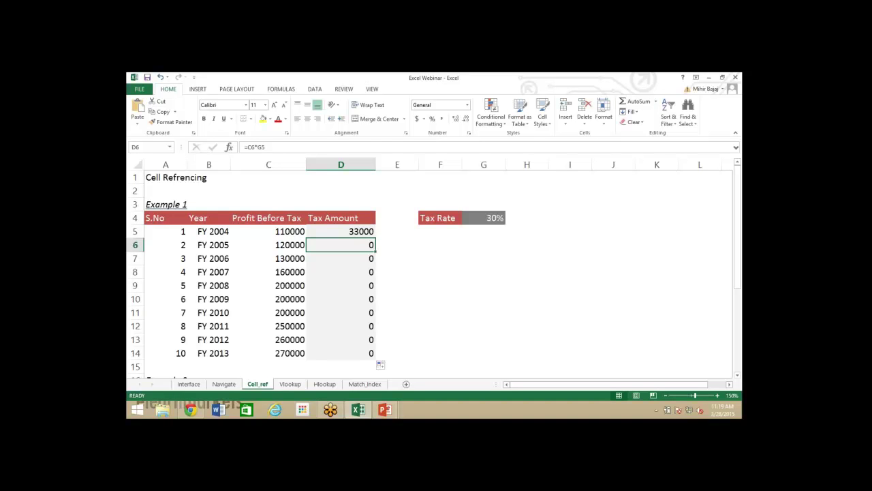
{"action": "left_click", "coordinate": [341, 258]}
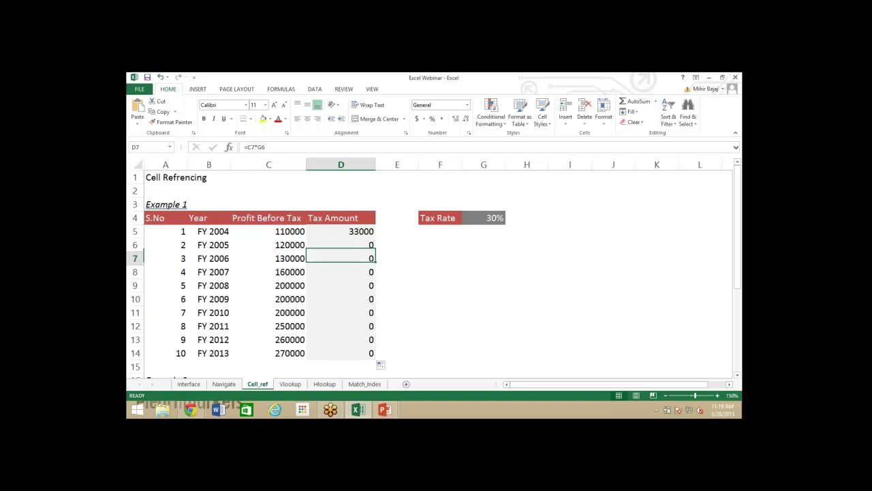
{"action": "left_click", "coordinate": [341, 272]}
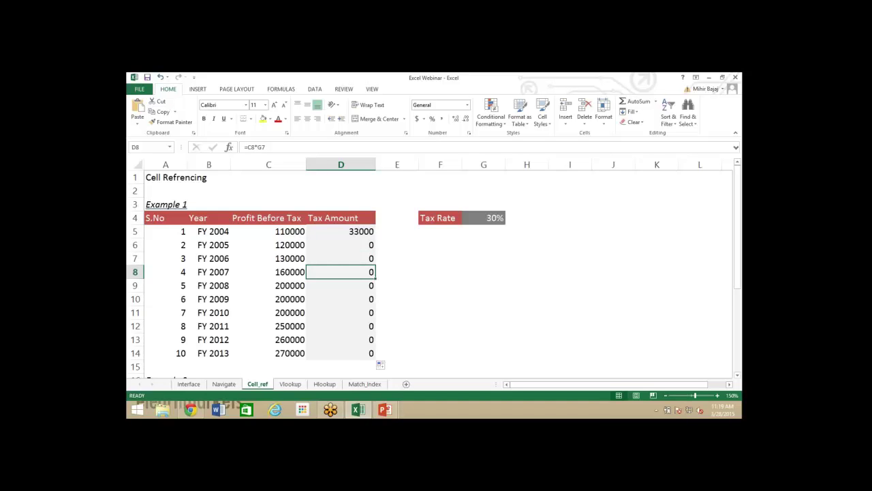
{"action": "left_click", "coordinate": [341, 231]}
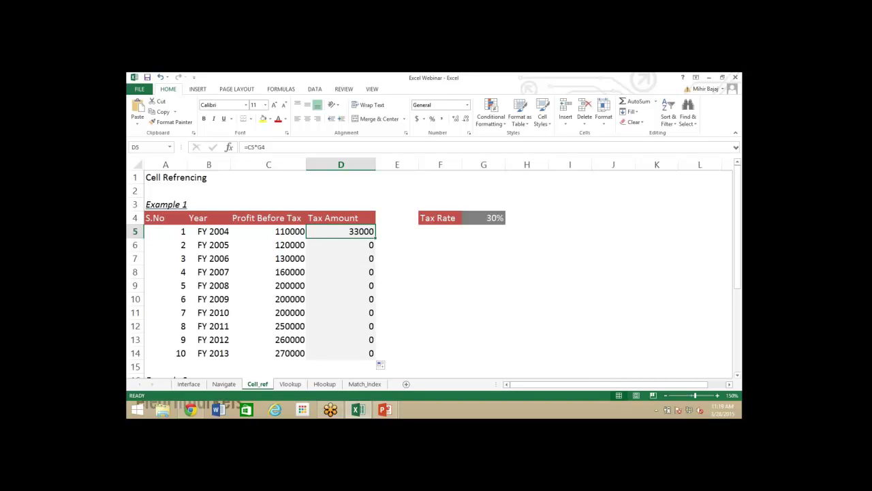
{"action": "left_click", "coordinate": [396, 231]}
{"action": "left_click", "coordinate": [440, 231]}
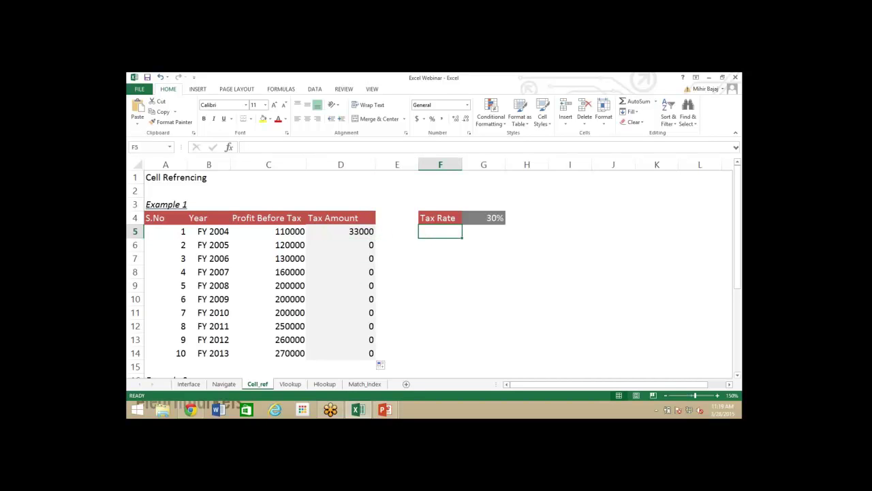
{"action": "left_click", "coordinate": [440, 245]}
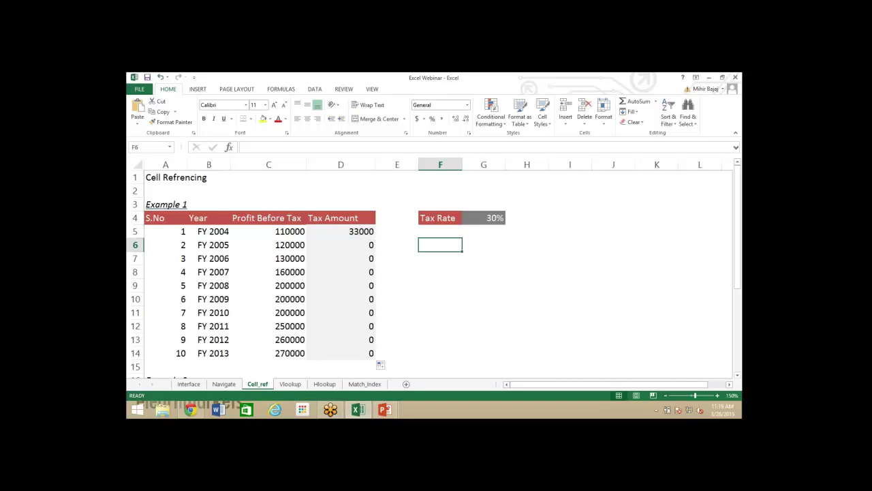
{"action": "key", "text": "F2"}
{"action": "type", "text": "="}
{"action": "key", "text": "Left"}
{"action": "key", "text": "Left"}
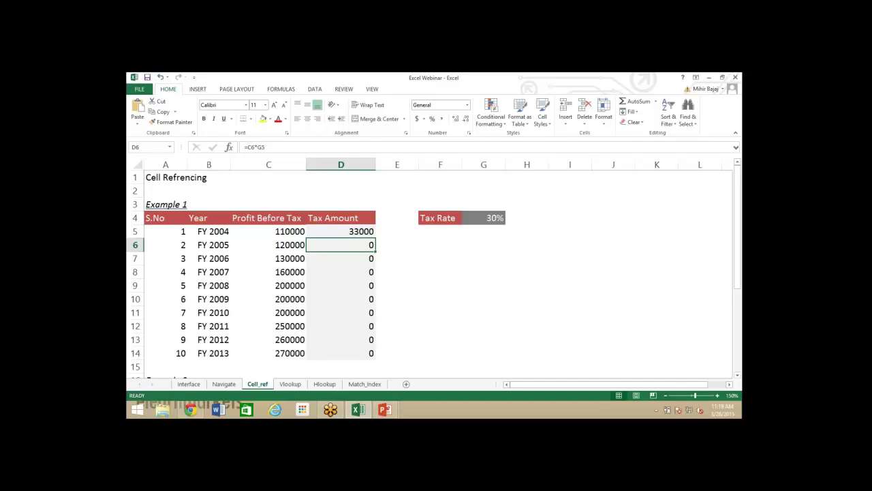
- Display formulas instead of values on the sheet, check the first Tax Amount formulas, and bring the Tax Rate cell in column G into view
{"action": "key", "text": "ctrl+grave"}
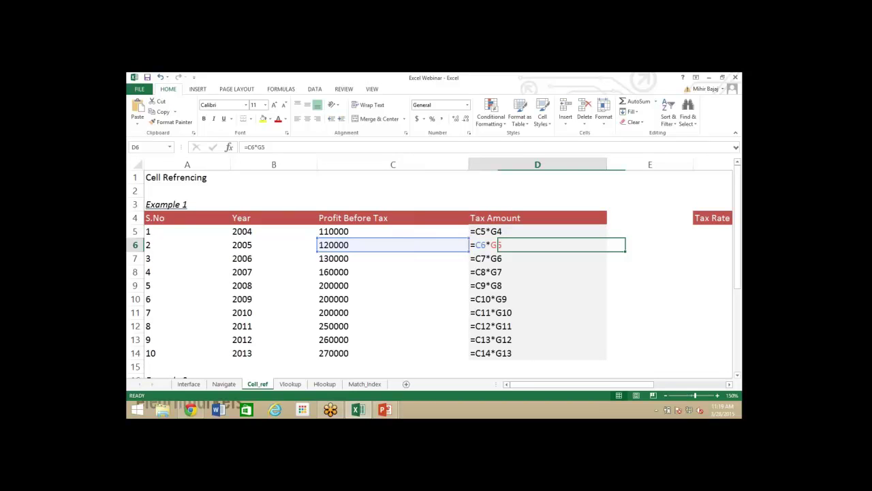
{"action": "left_click", "coordinate": [537, 231]}
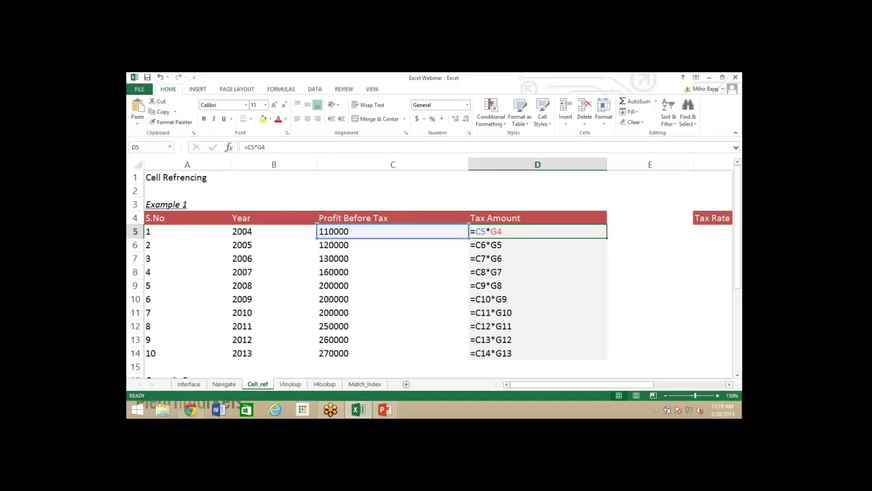
{"action": "left_click", "coordinate": [537, 272]}
{"action": "left_click", "coordinate": [537, 258]}
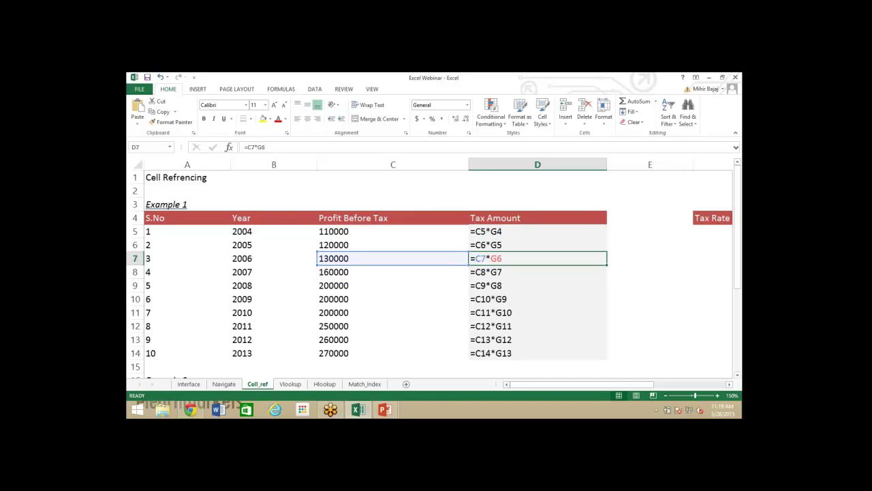
{"action": "left_click", "coordinate": [537, 272]}
{"action": "left_click", "coordinate": [649, 312]}
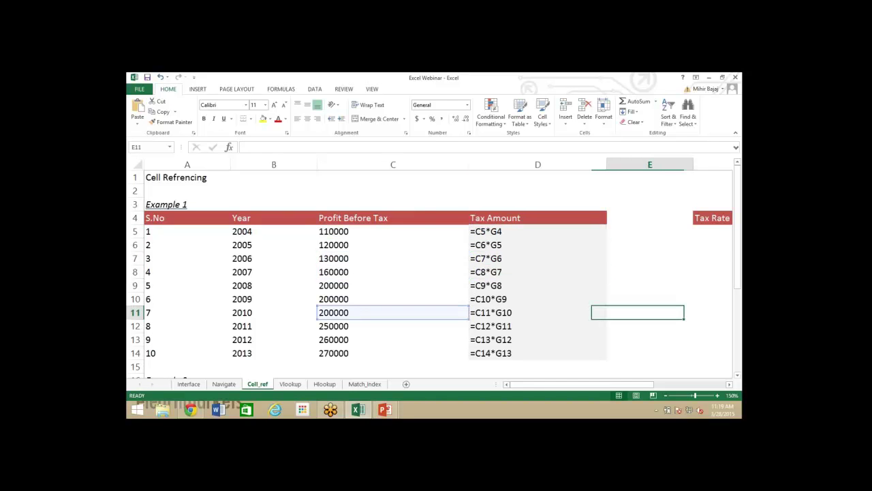
{"action": "key", "text": "Right"}
{"action": "key", "text": "Right"}
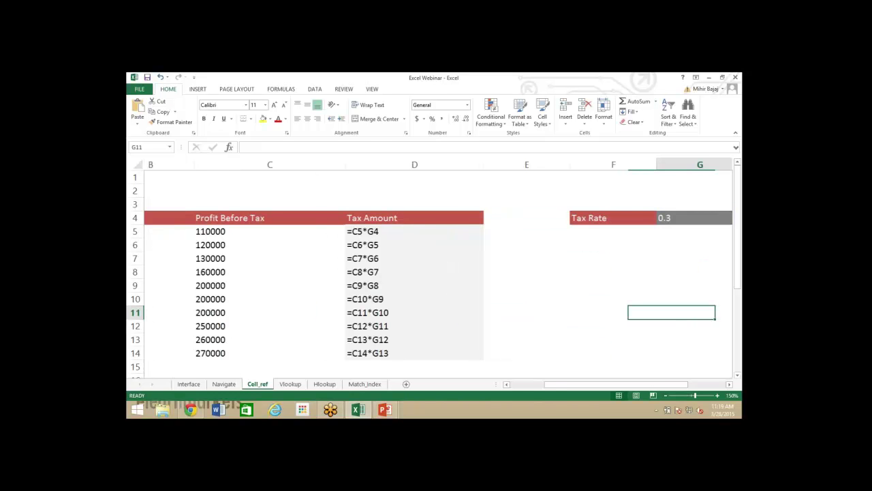
- Trace the cell references of the Tax Amount formulas one by one from D5 down to D14, ending on D13
{"action": "left_click", "coordinate": [388, 231]}
{"action": "left_click", "coordinate": [364, 245]}
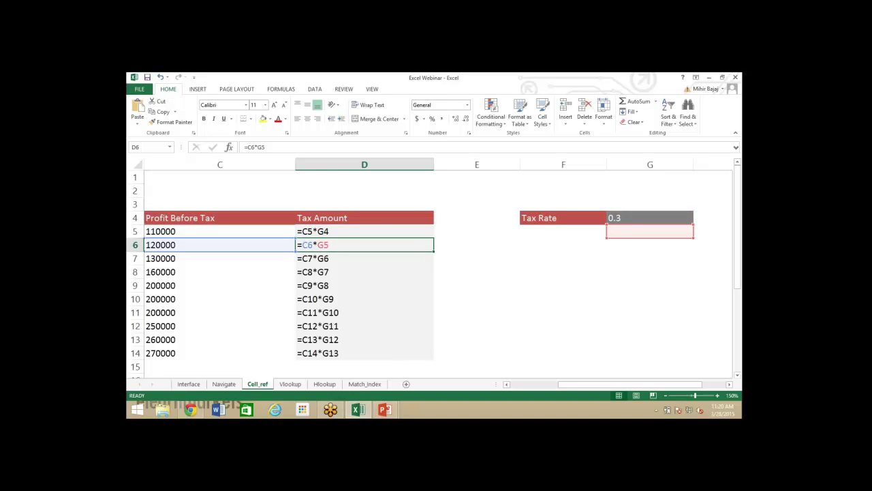
{"action": "left_click", "coordinate": [364, 258]}
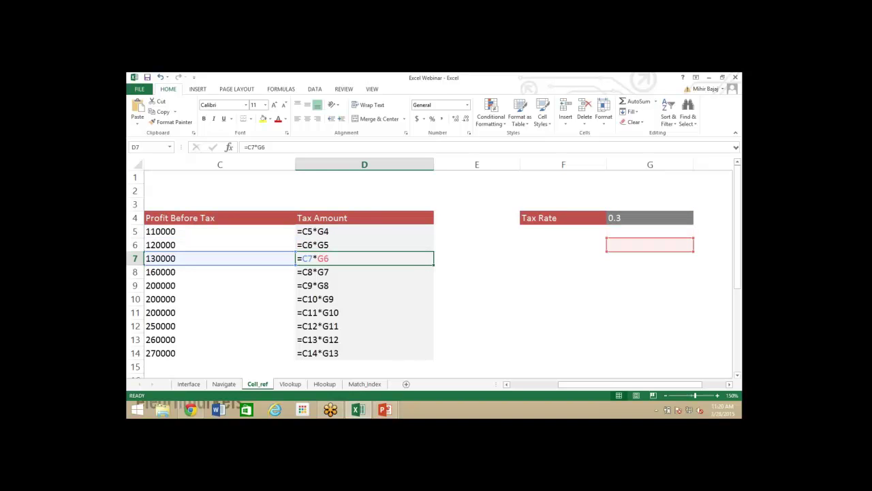
{"action": "key", "text": "Down"}
{"action": "key", "text": "Down"}
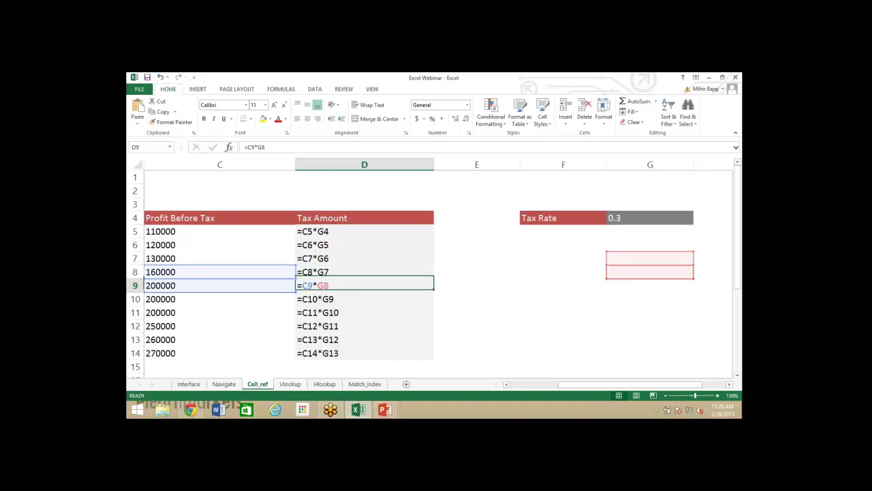
{"action": "key", "text": "Down"}
{"action": "key", "text": "Down"}
{"action": "key", "text": "Down"}
{"action": "key", "text": "Down"}
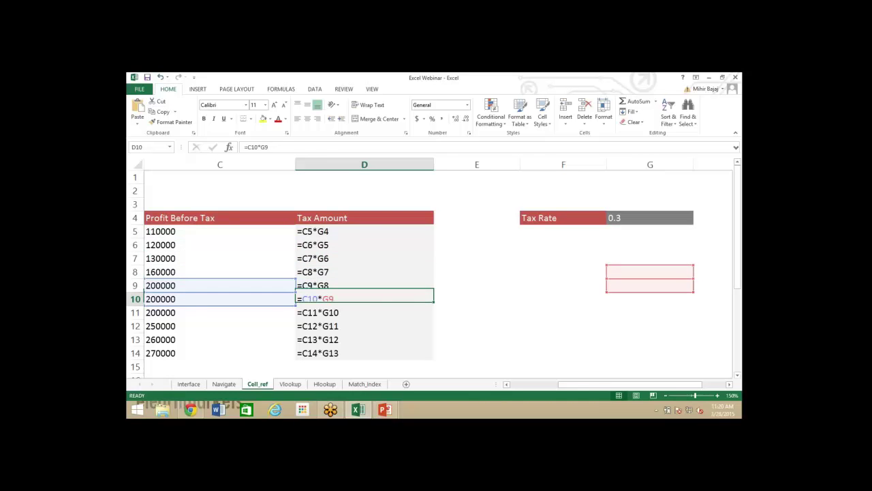
{"action": "double_click", "coordinate": [364, 353]}
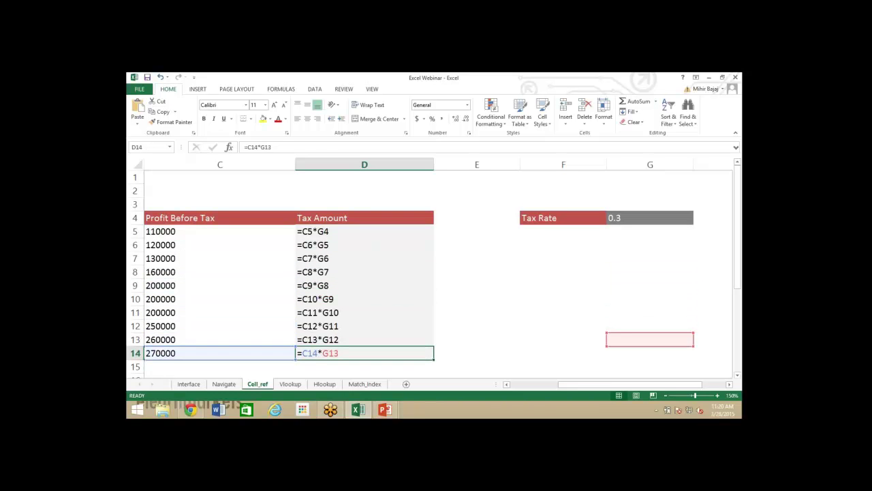
{"action": "double_click", "coordinate": [365, 340]}
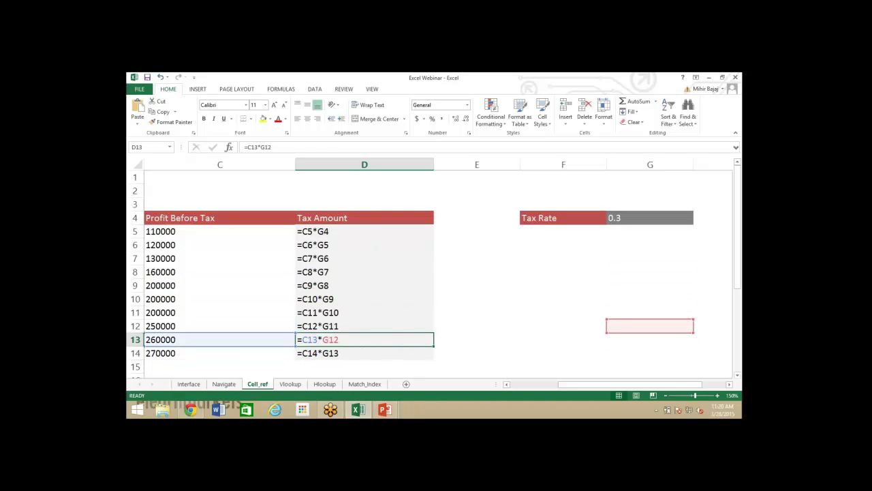
- Step back up through the Tax Amount formulas to examine how their Tax Rate references shift, ending on D6
{"action": "key", "text": "Up"}
{"action": "key", "text": "Up"}
{"action": "key", "text": "Up"}
{"action": "key", "text": "Up"}
{"action": "key", "text": "Up"}
{"action": "key", "text": "Up"}
{"action": "key", "text": "Up"}
{"action": "key", "text": "Up"}
{"action": "key", "text": "Up"}
{"action": "key", "text": "Up"}
{"action": "key", "text": "Up"}
{"action": "key", "text": "Up"}
{"action": "key", "text": "Down"}
{"action": "key", "text": "Down"}
{"action": "key", "text": "Down"}
{"action": "key", "text": "Down"}
{"action": "key", "text": "Down"}
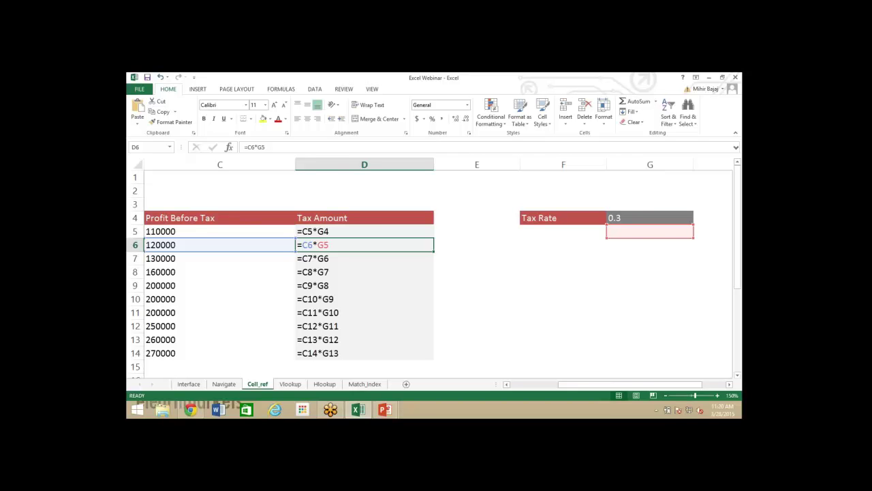
- Compare the references used by the formulas in D5 and D6, ending on D5
{"action": "key", "text": "Up"}
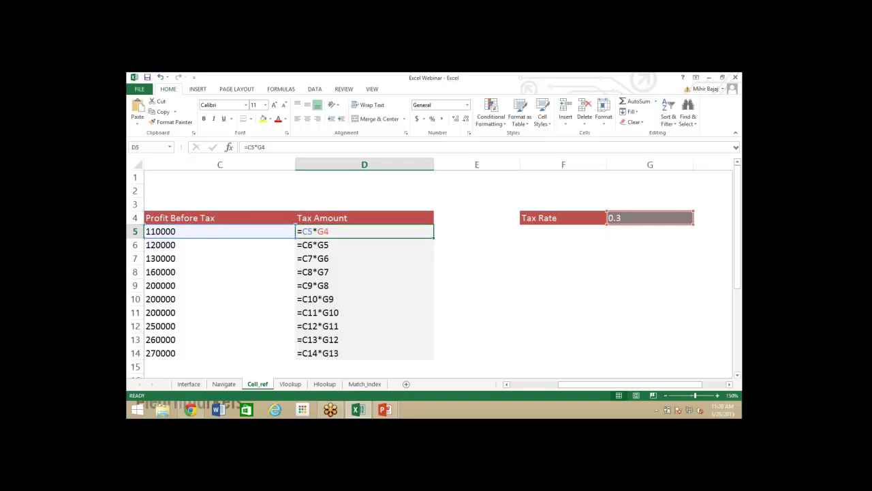
{"action": "key", "text": "Down"}
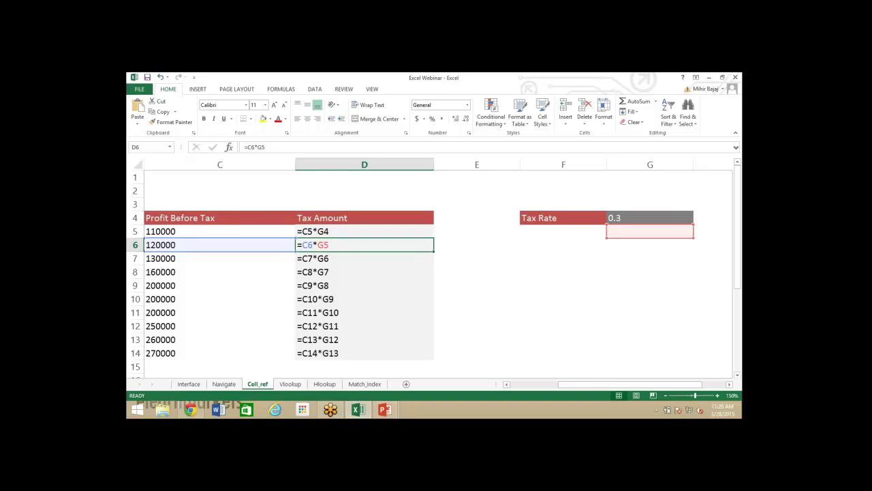
{"action": "key", "text": "Up"}
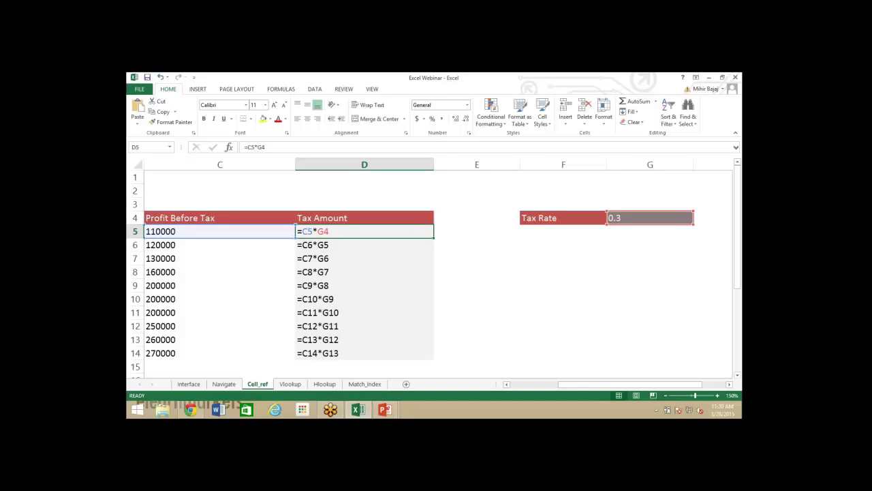
{"action": "key", "text": "Down"}
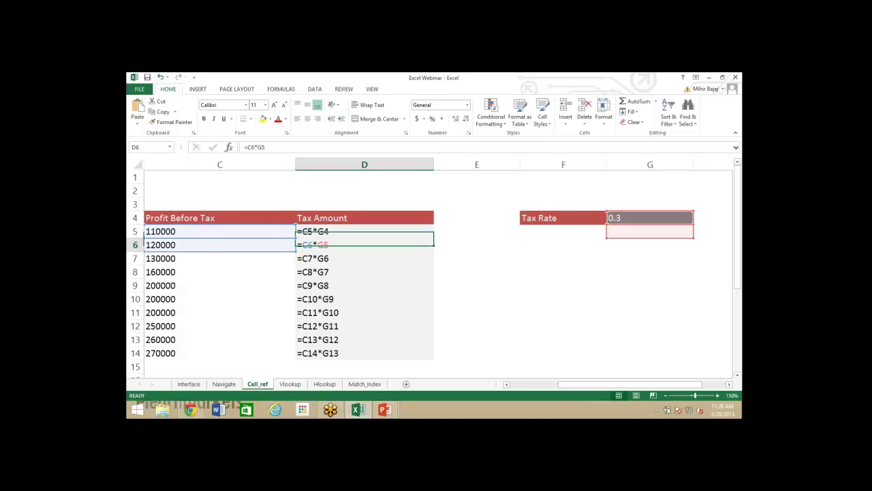
{"action": "key", "text": "Up"}
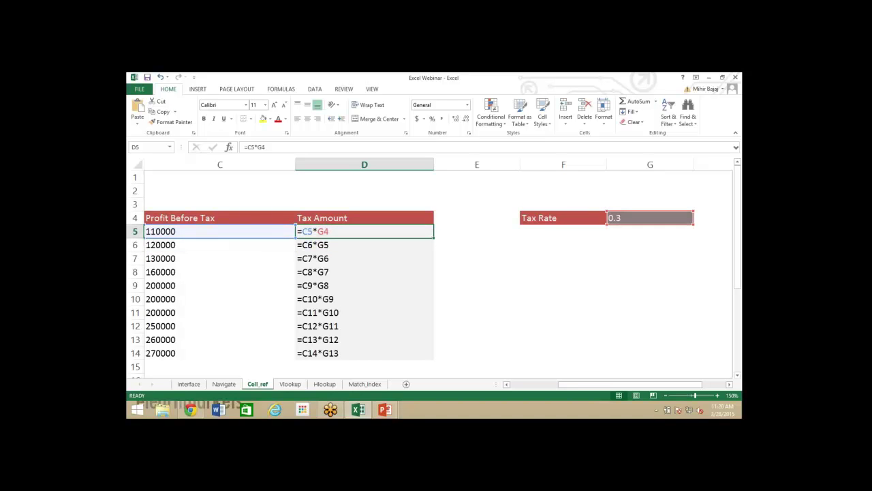
- Move across row 5 to the first column, reselect D5, and switch the sheet back to displaying values
{"action": "key", "text": "Left"}
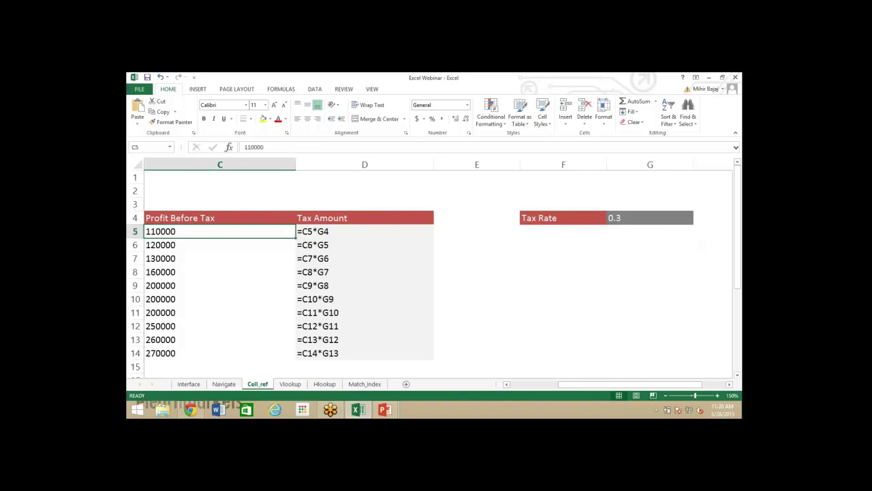
{"action": "key", "text": "Left"}
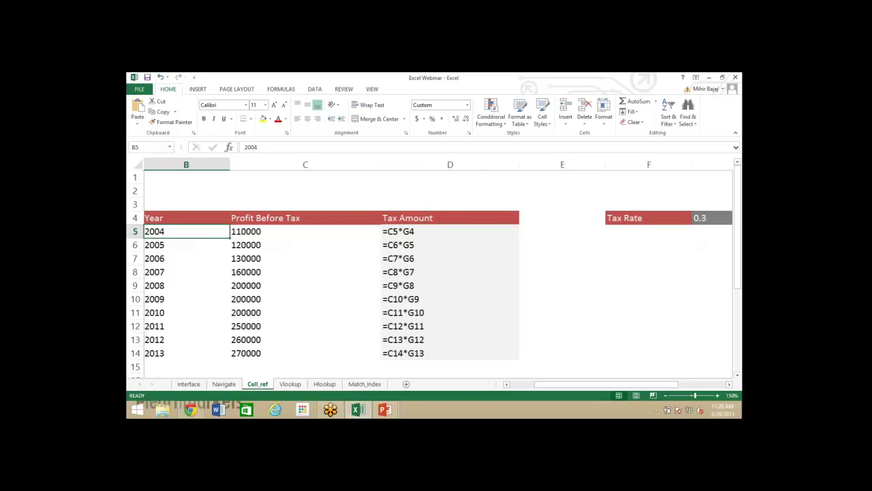
{"action": "key", "text": "Left"}
{"action": "left_click", "coordinate": [537, 231]}
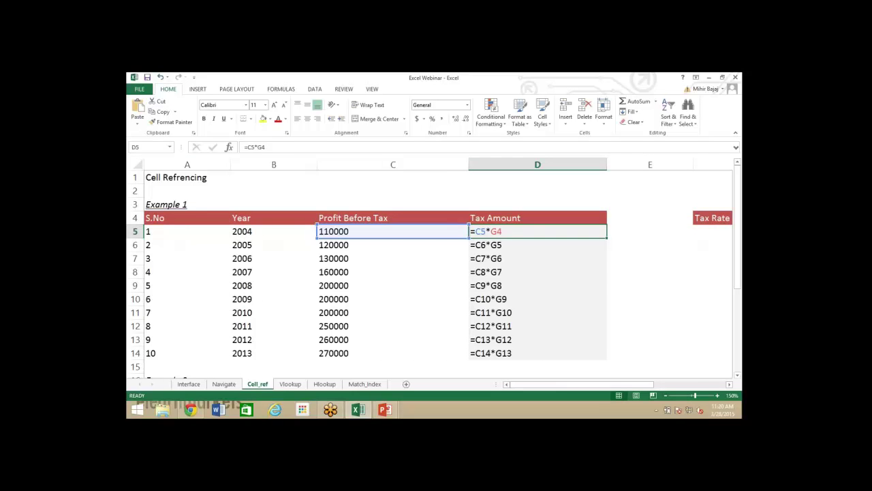
{"action": "key", "text": "ctrl+grave"}
- Make the tax rate reference in D5 absolute so the formula reads =C5*$G$4
{"action": "left_click", "coordinate": [269, 231]}
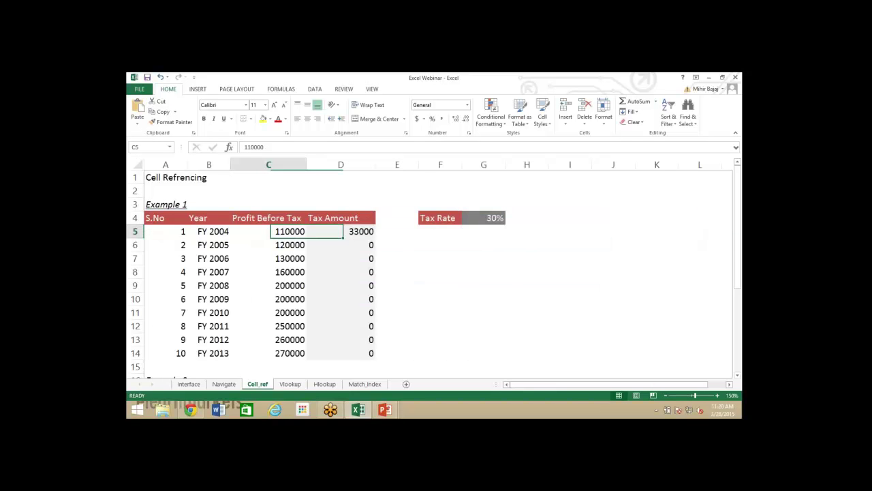
{"action": "key", "text": "Right"}
{"action": "key", "text": "F2"}
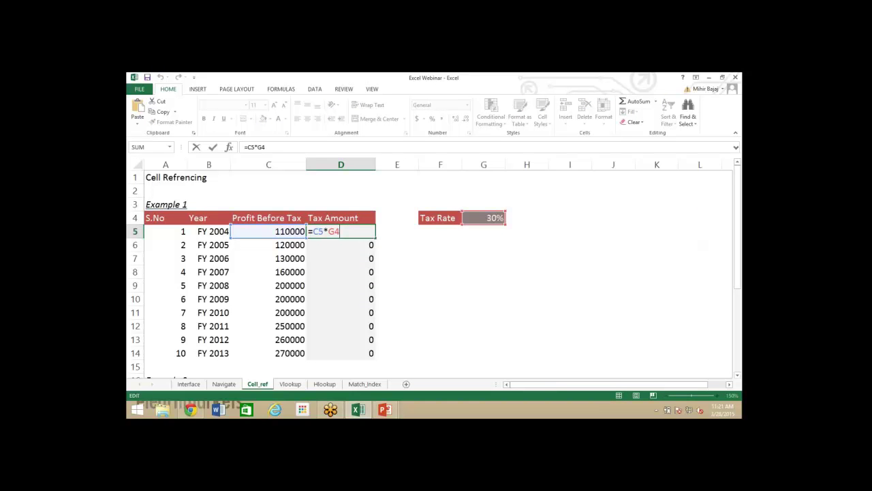
{"action": "key", "text": "F4"}
{"action": "key", "text": "ctrl+Return"}
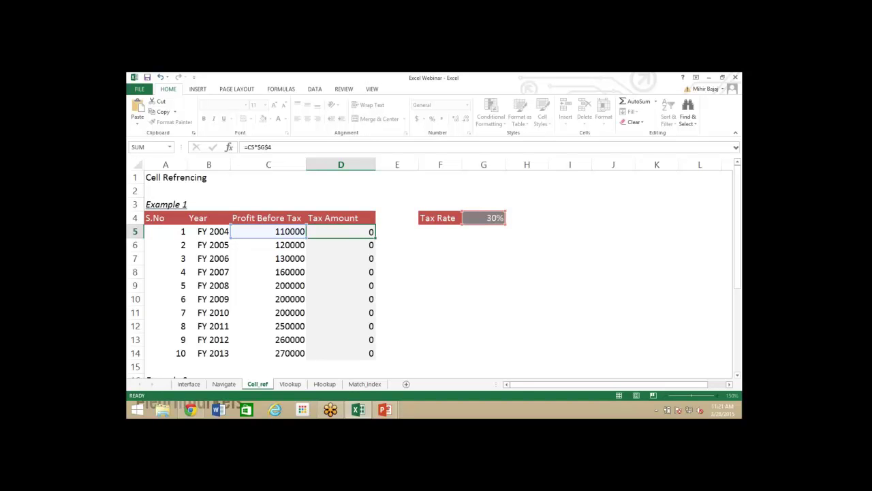
{"action": "key", "text": "Return"}
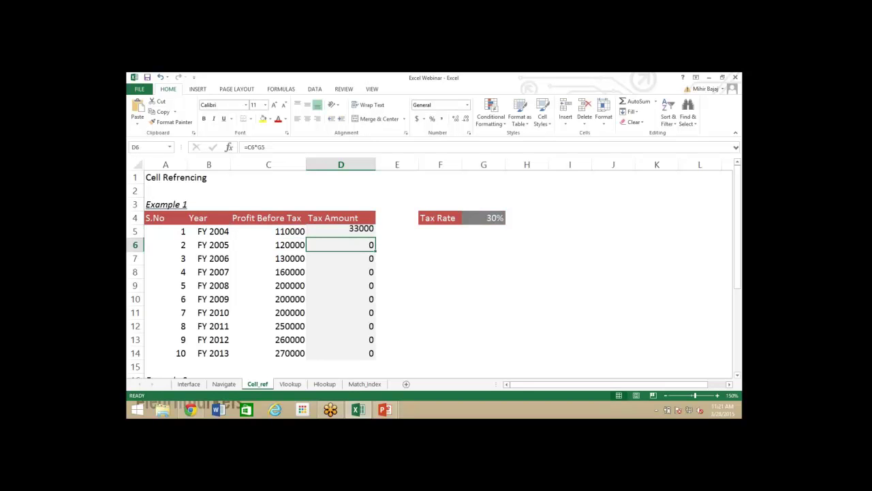
- Fill the D5 formula down through D14 and check the copied formulas in D6 and D7
{"action": "left_click", "coordinate": [371, 235]}
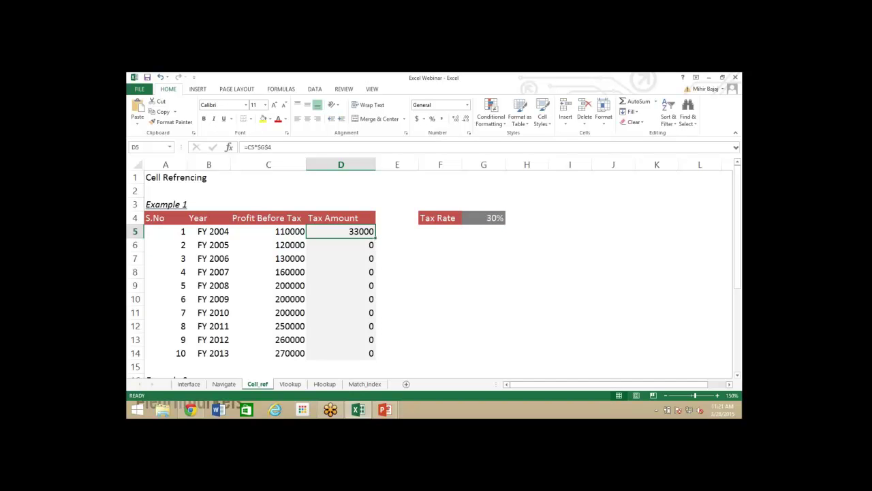
{"action": "double_click", "coordinate": [374, 238]}
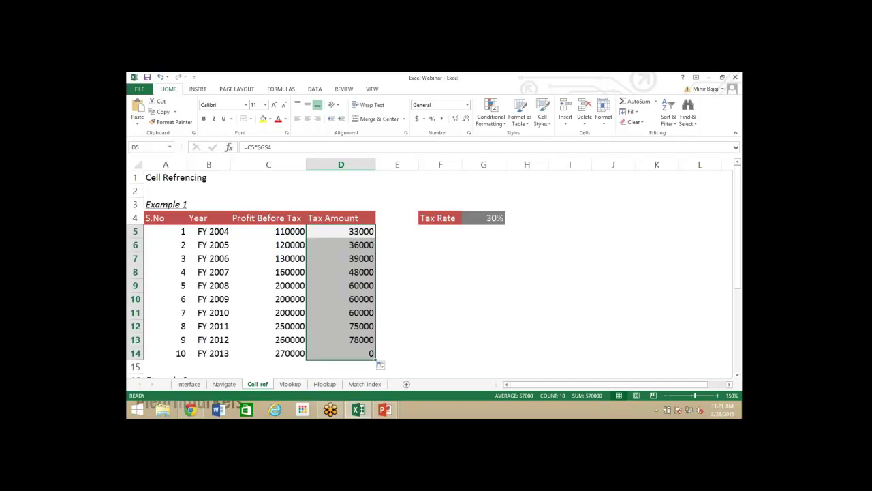
{"action": "left_click", "coordinate": [341, 245]}
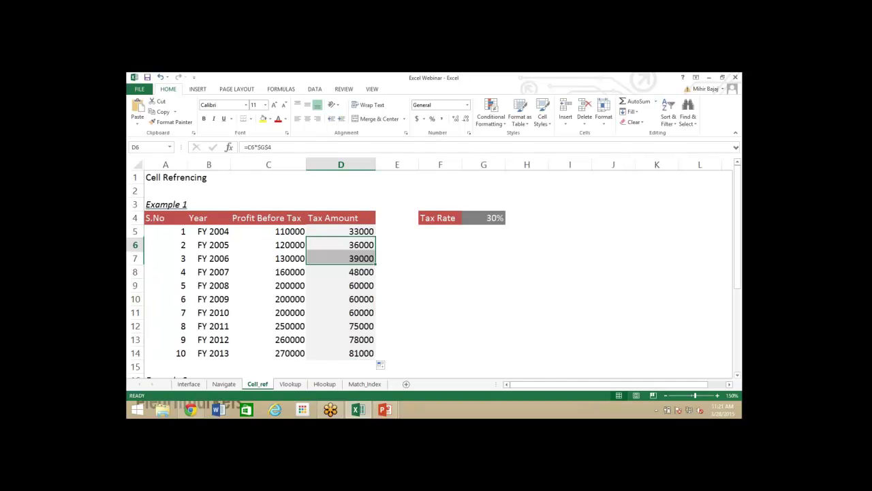
{"action": "left_click", "coordinate": [341, 245]}
{"action": "left_click", "coordinate": [341, 258]}
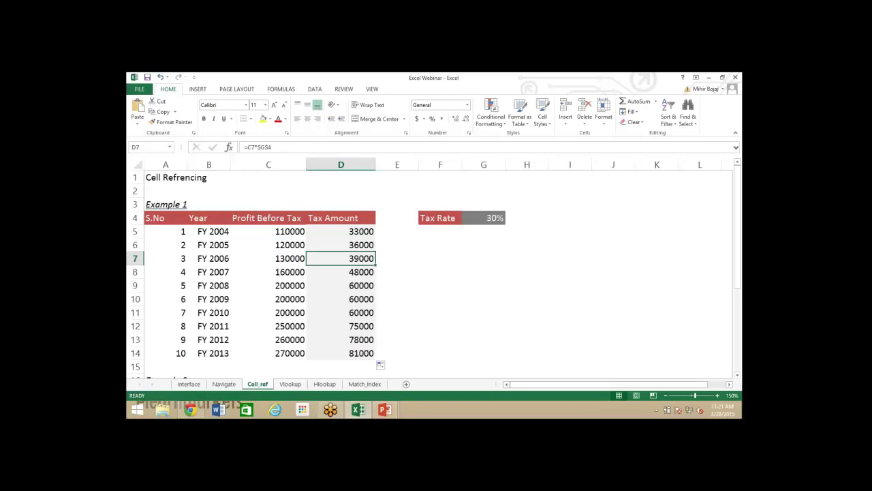
- Display the formulas on the sheet and move across row 7 to compare the tax amount column with the tax rate cell
{"action": "key", "text": "ctrl+grave"}
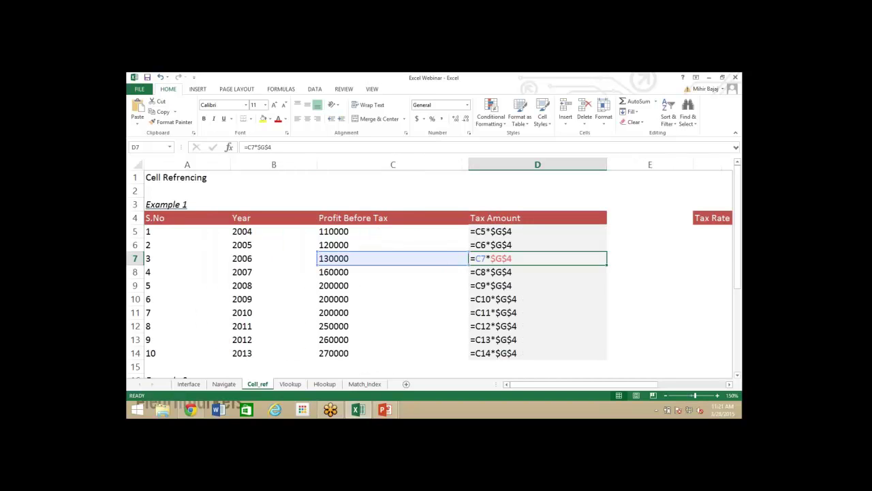
{"action": "key", "text": "Right"}
{"action": "key", "text": "Right"}
{"action": "key", "text": "Right"}
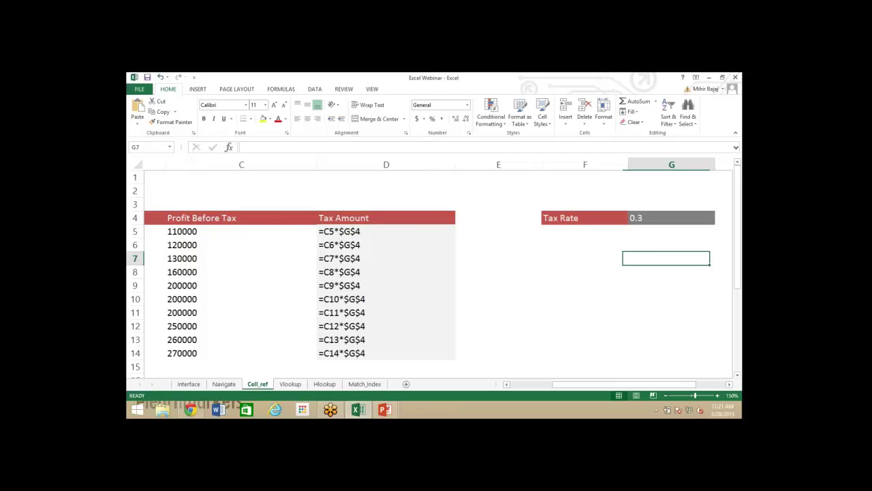
{"action": "key", "text": "Left"}
{"action": "key", "text": "Left"}
{"action": "key", "text": "Left"}
{"action": "key", "text": "Left"}
{"action": "key", "text": "Left"}
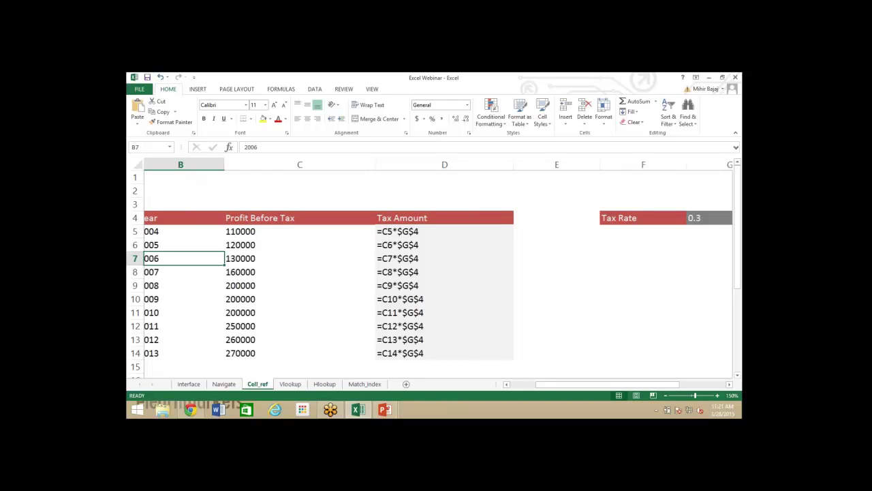
- Check the references in the copied tax formulas down column D through D14, ending on D5
{"action": "key", "text": "Right"}
{"action": "key", "text": "Right"}
{"action": "key", "text": "Down"}
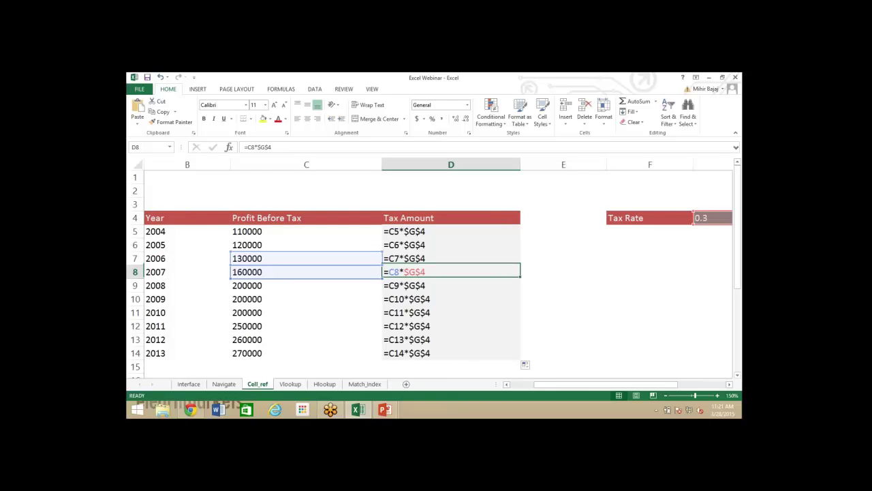
{"action": "key", "text": "Up"}
{"action": "key", "text": "Up"}
{"action": "key", "text": "Up"}
{"action": "left_click", "coordinate": [450, 299]}
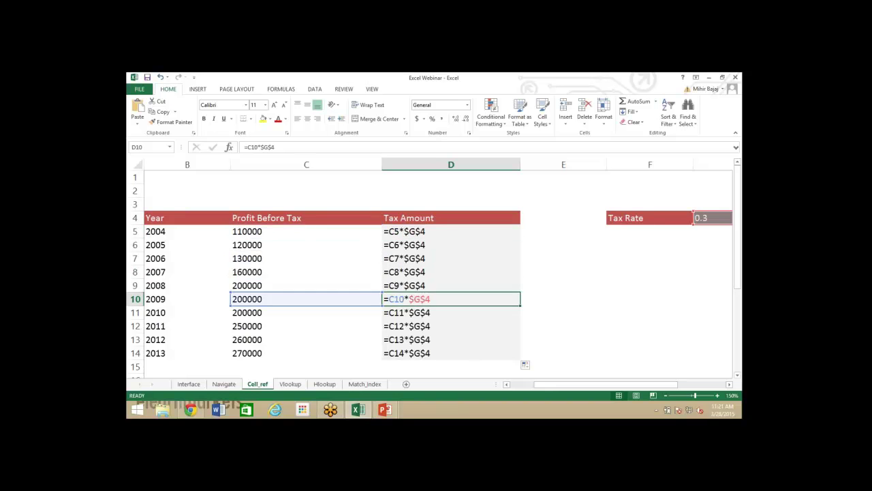
{"action": "key", "text": "Down"}
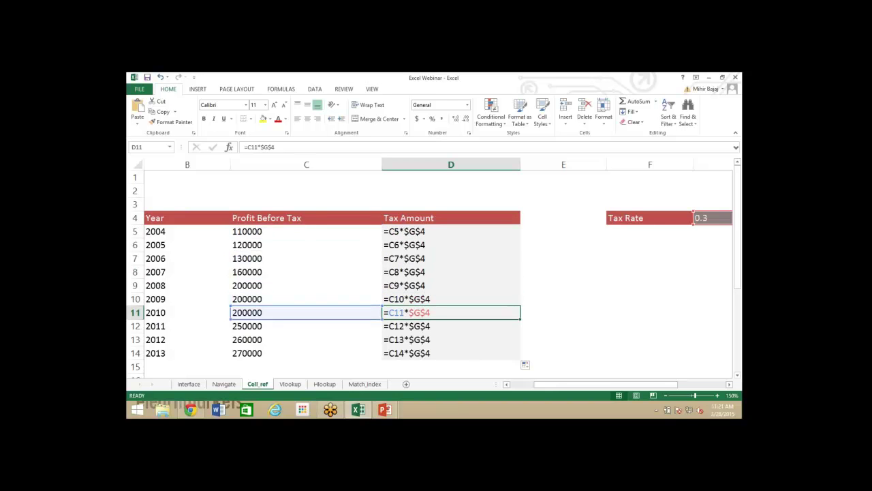
{"action": "left_click", "coordinate": [450, 353]}
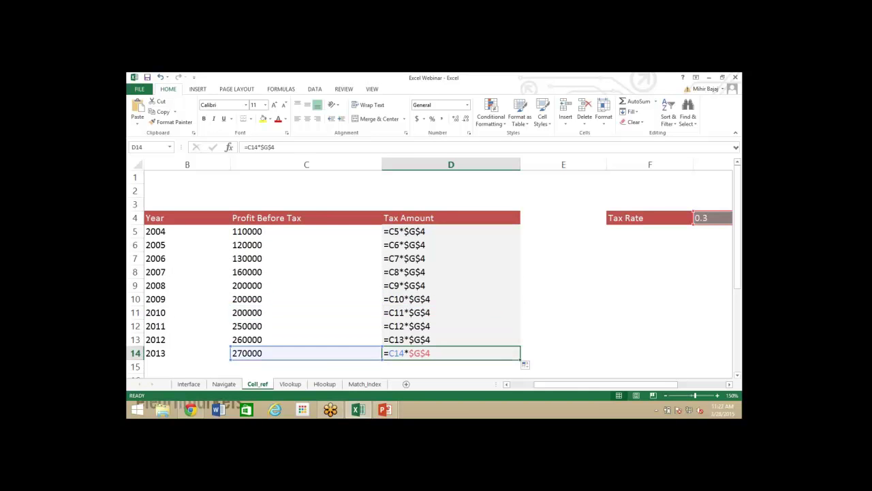
{"action": "left_click", "coordinate": [406, 232]}
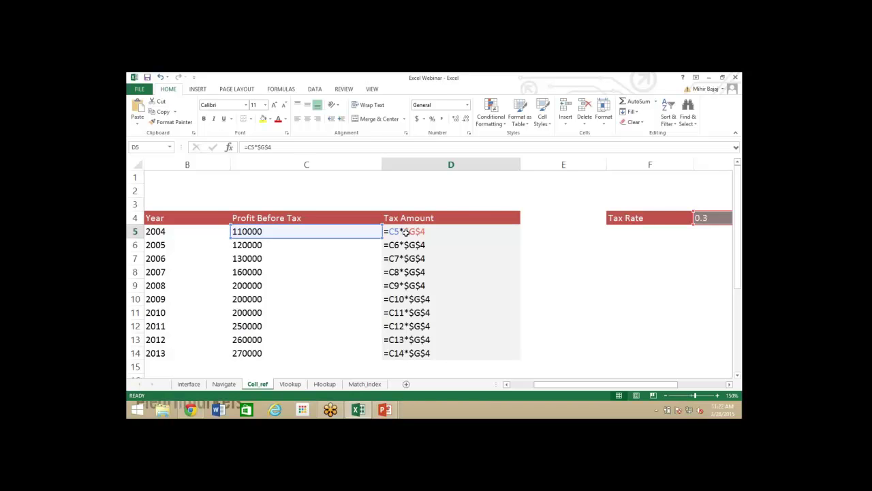
- Switch the sheet back to displaying values and review the formula in D5 in edit mode
{"action": "key", "text": "ctrl+grave"}
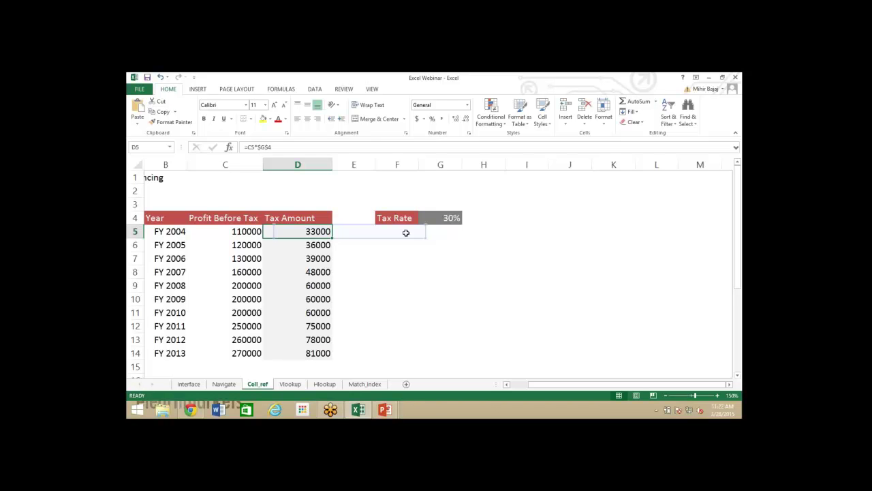
{"action": "key", "text": "Left"}
{"action": "key", "text": "Left"}
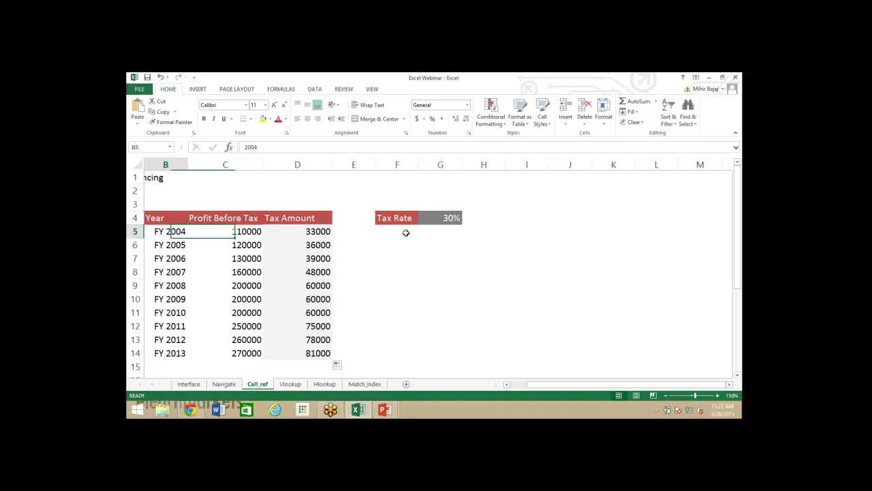
{"action": "key", "text": "Left"}
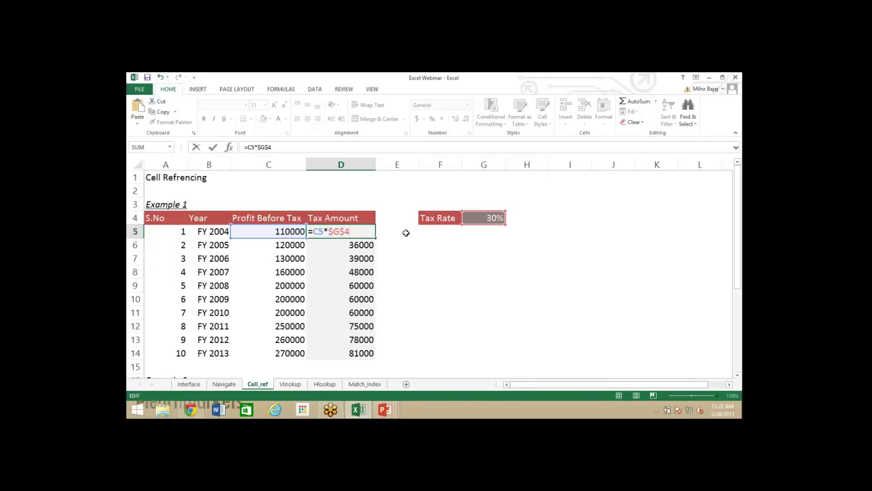
{"action": "key", "text": "Return"}
{"action": "key", "text": "Return"}
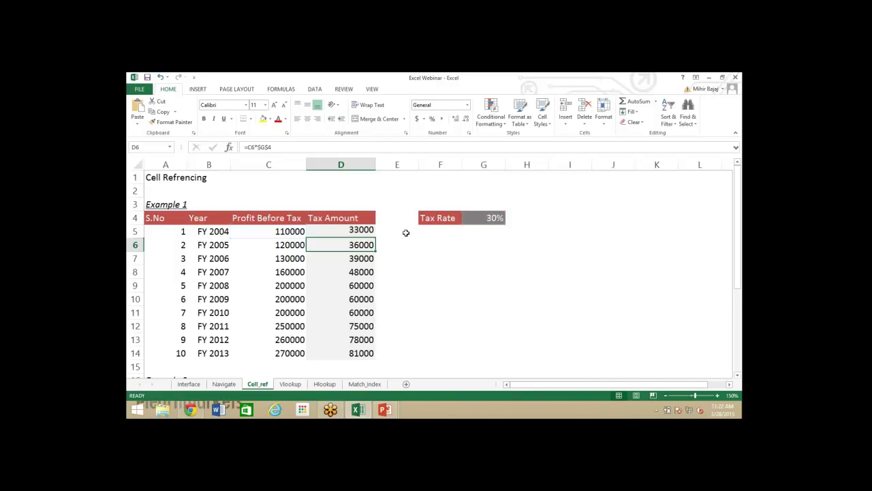
- Move down the first column to the Example 2 heading, then back up to A7
{"action": "key", "text": "ctrl+Left"}
{"action": "key", "text": "ctrl+Down"}
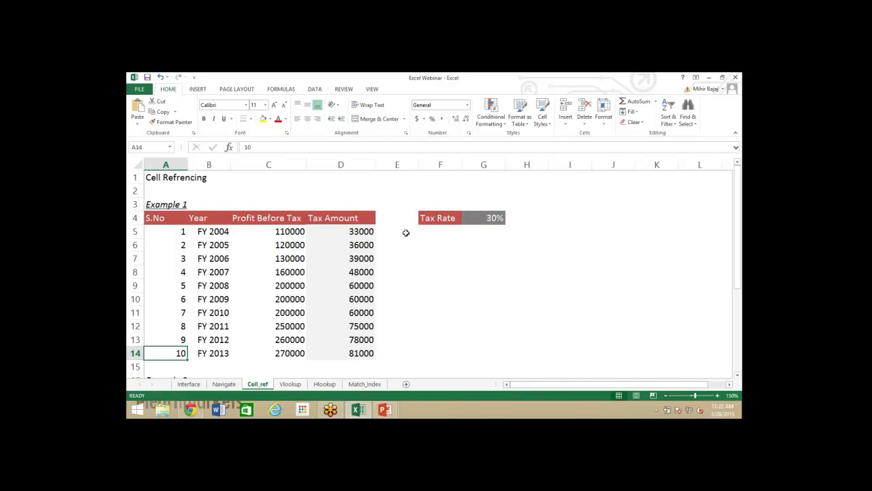
{"action": "key", "text": "Down"}
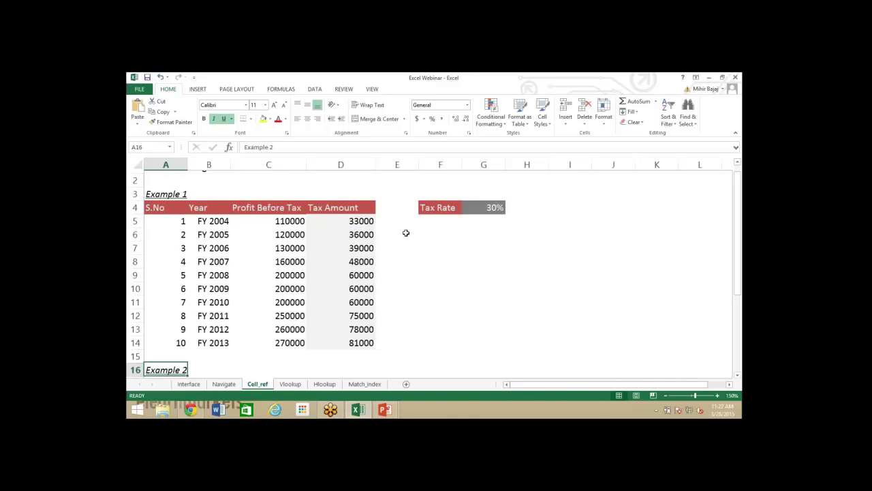
{"action": "scroll", "coordinate": [406, 233], "scroll_direction": "down", "scroll_amount": 1}
{"action": "key", "text": "Up"}
{"action": "key", "text": "Up"}
{"action": "key", "text": "Up"}
{"action": "key", "text": "Up"}
{"action": "key", "text": "Up"}
{"action": "key", "text": "Up"}
{"action": "key", "text": "Up"}
{"action": "key", "text": "Up"}
{"action": "key", "text": "Up"}
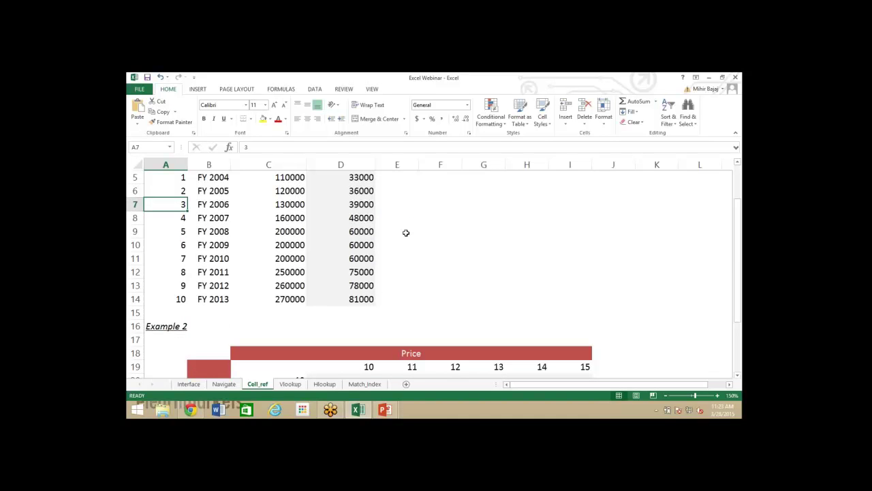
- Go down to the Example 2 table and examine the price values across row 19
{"action": "key", "text": "Down"}
{"action": "key", "text": "Down"}
{"action": "key", "text": "Down"}
{"action": "key", "text": "Down"}
{"action": "key", "text": "Down"}
{"action": "key", "text": "Down"}
{"action": "key", "text": "Down"}
{"action": "key", "text": "Down"}
{"action": "key", "text": "Down"}
{"action": "key", "text": "Down"}
{"action": "key", "text": "Down"}
{"action": "key", "text": "Down"}
{"action": "scroll", "coordinate": [406, 233], "scroll_direction": "down", "scroll_amount": 3}
{"action": "key", "text": "Right"}
{"action": "key", "text": "Right"}
{"action": "key", "text": "Right"}
{"action": "key", "text": "Right"}
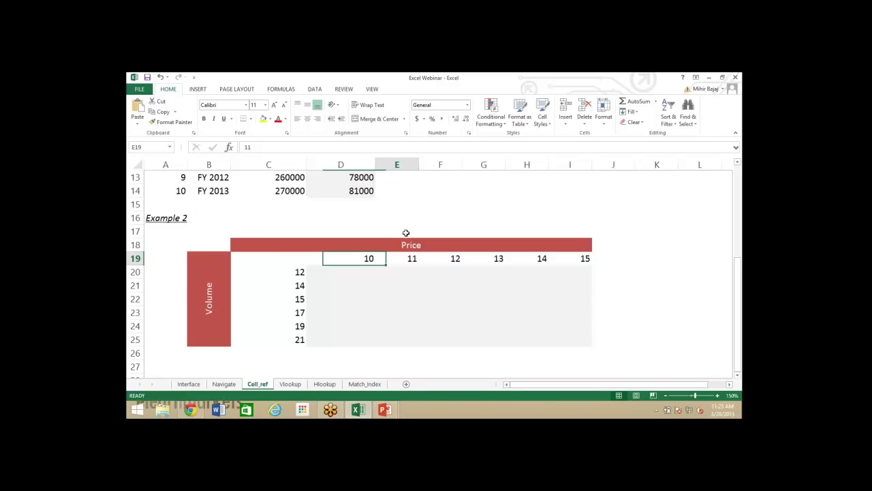
{"action": "key", "text": "Right"}
{"action": "key", "text": "Right"}
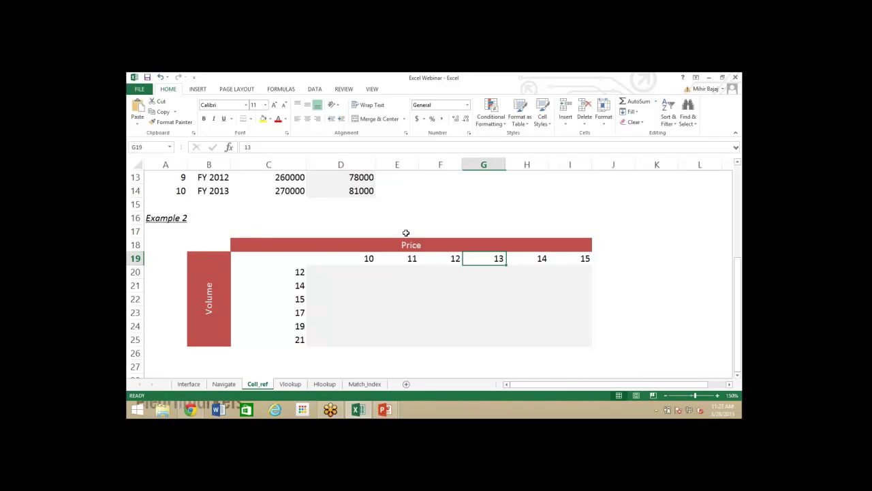
- Examine the volume values in column C from C20 to C25, ending on C20
{"action": "key", "text": "Left"}
{"action": "key", "text": "Left"}
{"action": "key", "text": "Left"}
{"action": "key", "text": "Left"}
{"action": "key", "text": "Down"}
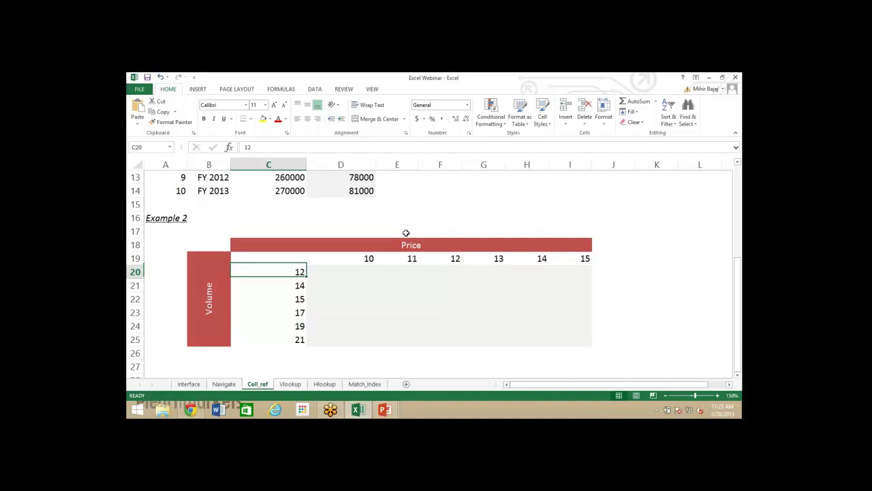
{"action": "key", "text": "ctrl+Down"}
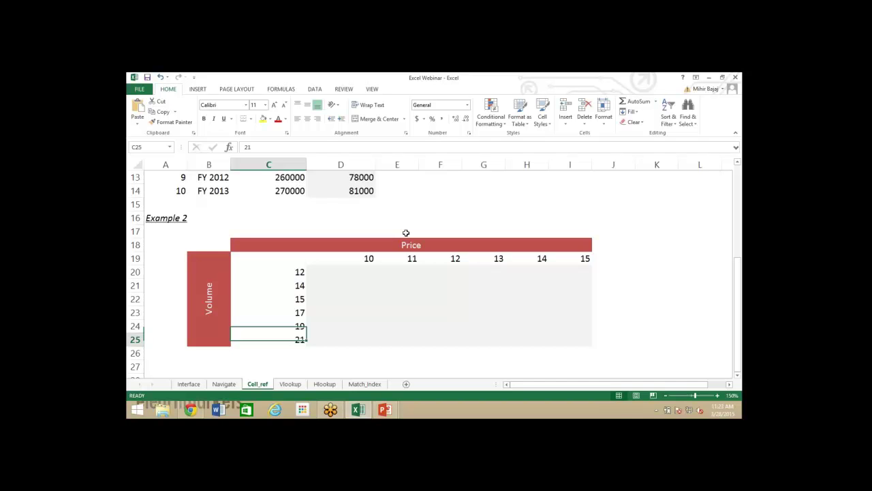
{"action": "key", "text": "ctrl+Up"}
- Enter the formula =D19*C20 in D20 to multiply the first price by the first volume
{"action": "key", "text": "Right"}
{"action": "type", "text": "="}
{"action": "key", "text": "Up"}
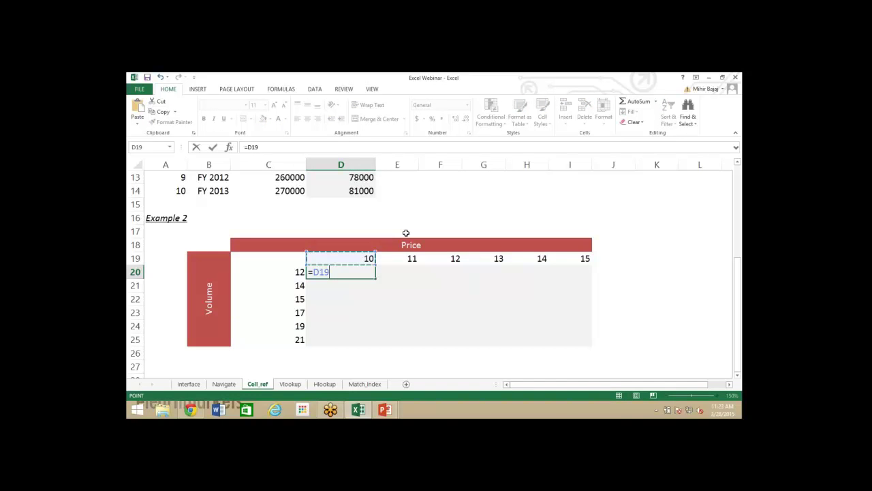
{"action": "type", "text": "*"}
{"action": "key", "text": "Left"}
{"action": "key", "text": "Return"}
- Copy the D20 formula with its relative references into the whole price-volume grid D20:I25
{"action": "key", "text": "Up"}
{"action": "key", "text": "ctrl+c"}
{"action": "key", "text": "shift+Right"}
{"action": "key", "text": "shift+Right"}
{"action": "key", "text": "shift+Right"}
{"action": "key", "text": "shift+Right"}
{"action": "key", "text": "shift+Right"}
{"action": "key", "text": "shift+Down"}
{"action": "key", "text": "shift+Down"}
{"action": "key", "text": "shift+Down"}
{"action": "key", "text": "shift+Down"}
{"action": "key", "text": "shift+Down"}
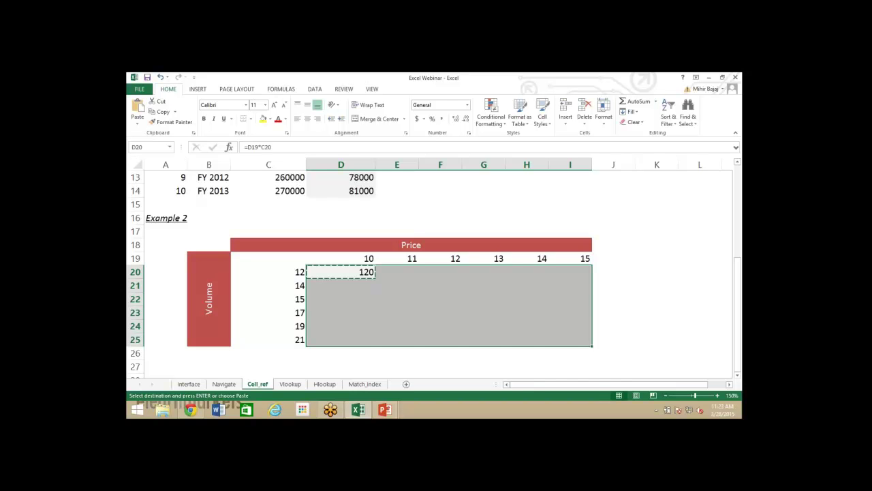
{"action": "key", "text": "Return"}
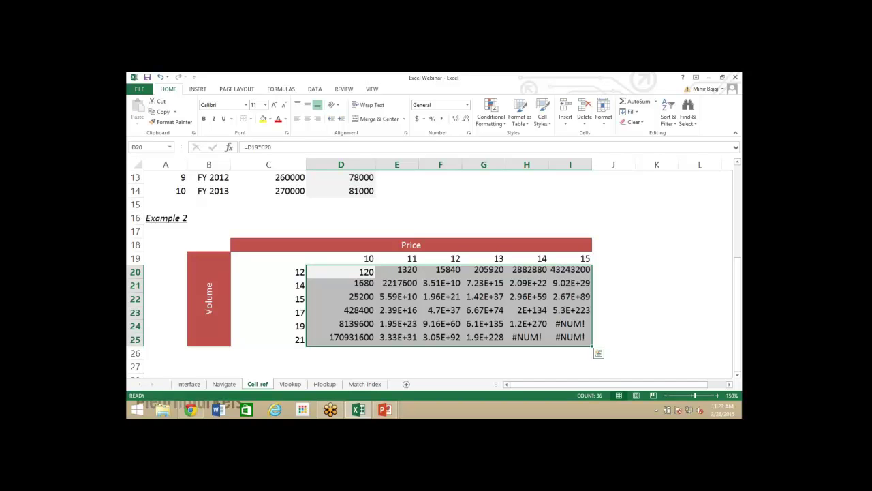
- Change the D20 formula to the mixed references =D$19*$C20 and apply it across D20:I25
{"action": "left_click", "coordinate": [341, 272]}
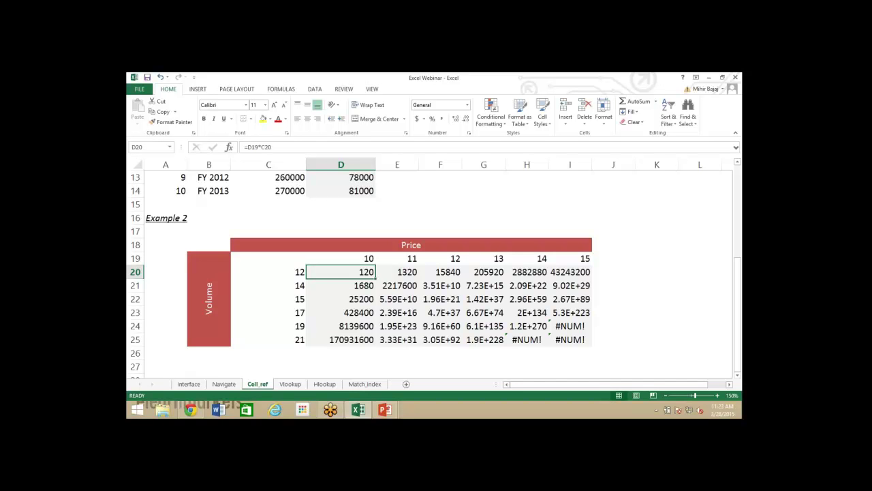
{"action": "key", "text": "F2"}
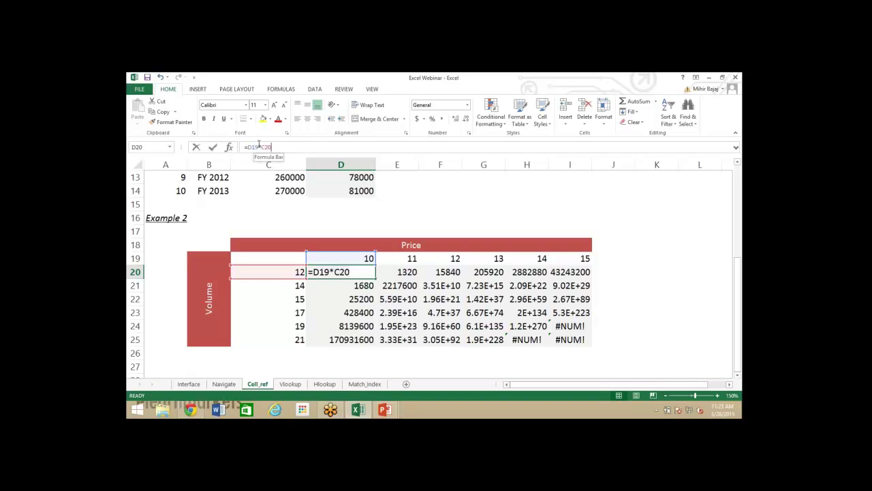
{"action": "left_click", "coordinate": [259, 146]}
{"action": "key", "text": "F4"}
{"action": "key", "text": "F4"}
{"action": "left_click", "coordinate": [282, 146]}
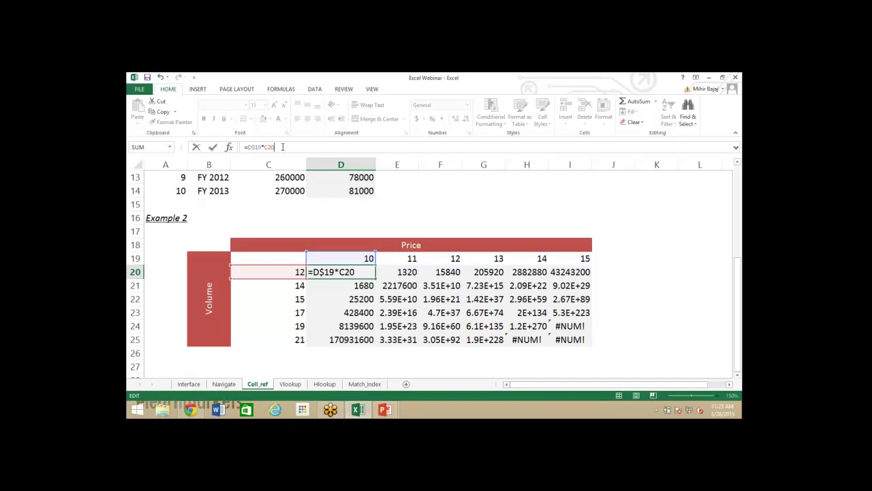
{"action": "key", "text": "F4"}
{"action": "key", "text": "F4"}
{"action": "key", "text": "F4"}
{"action": "key", "text": "ctrl+Return"}
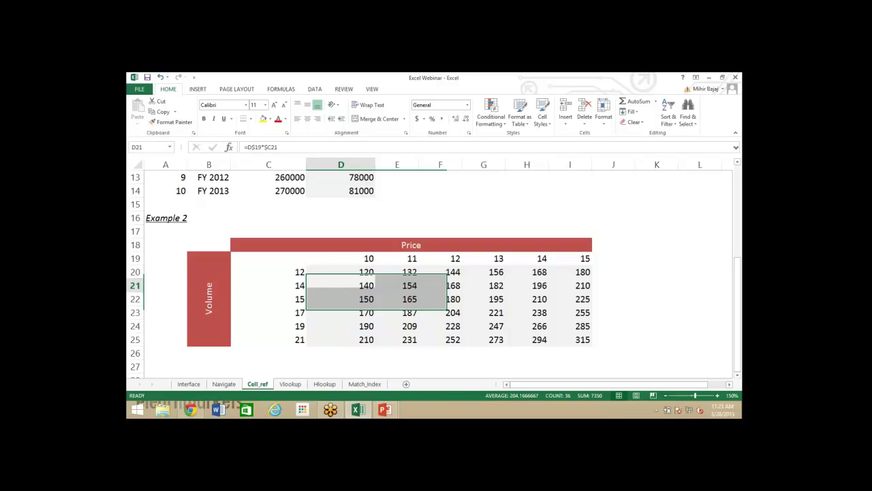
- Compare the mixed references in D20, D21, D22 and E20, ending on D22
{"action": "key", "text": "Down"}
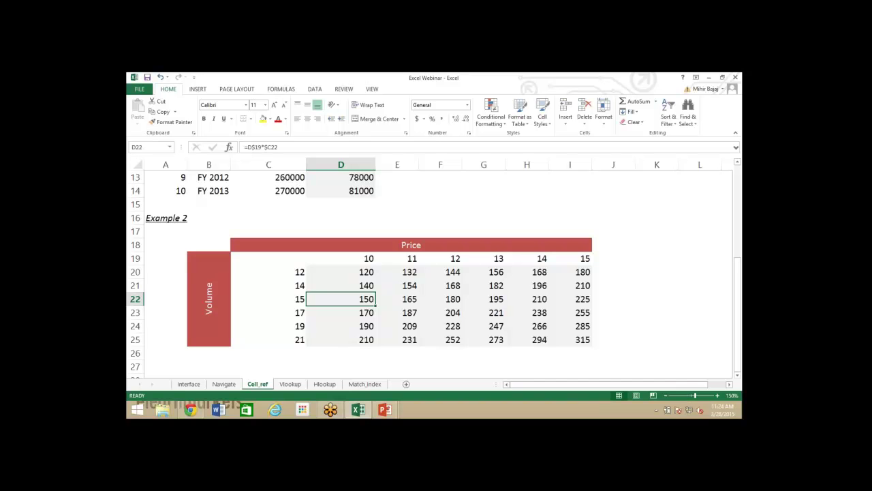
{"action": "key", "text": "Up"}
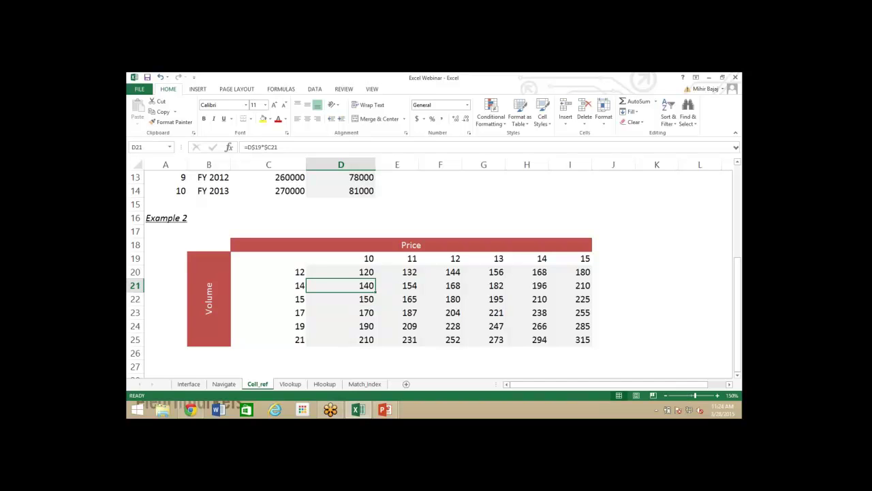
{"action": "key", "text": "Up"}
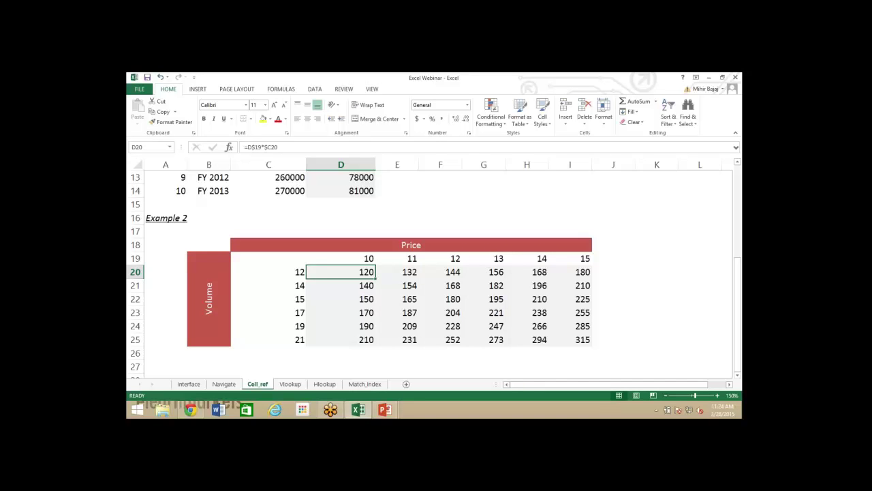
{"action": "key", "text": "Right"}
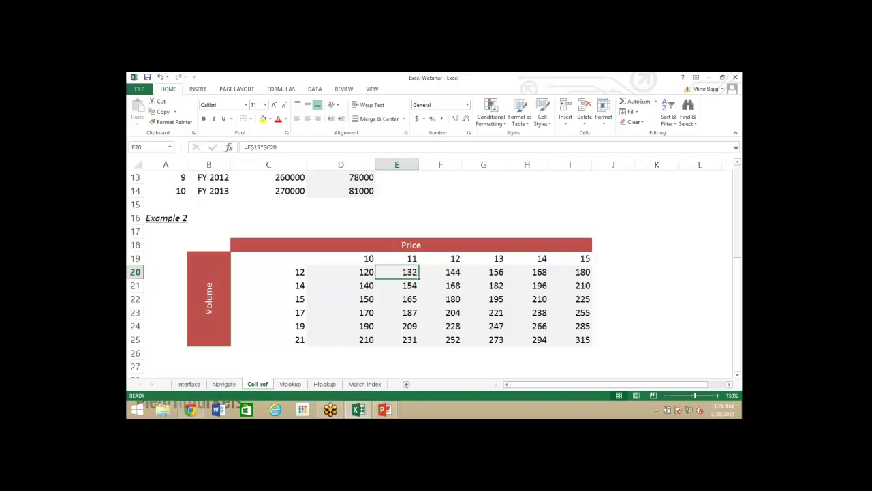
{"action": "left_click", "coordinate": [341, 272]}
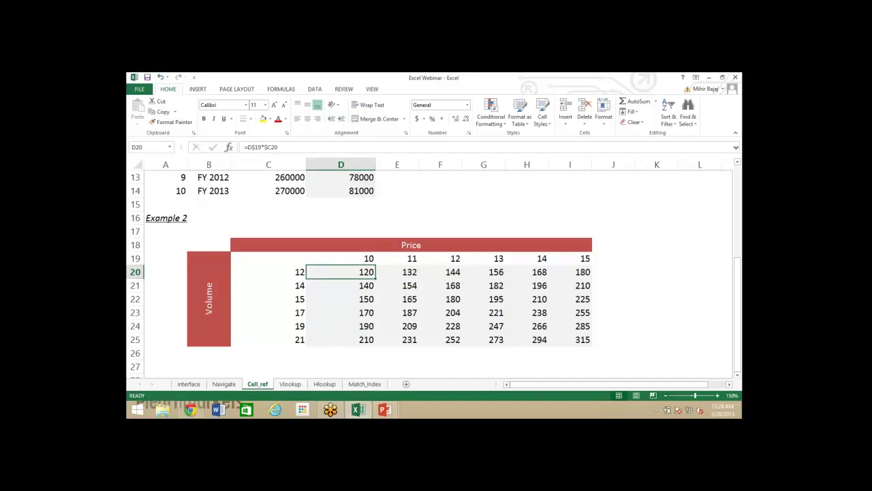
{"action": "left_click", "coordinate": [341, 299]}
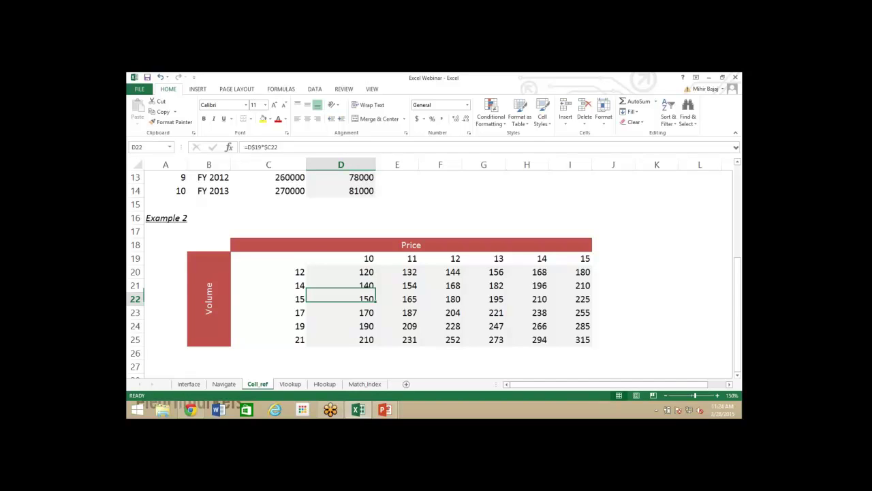